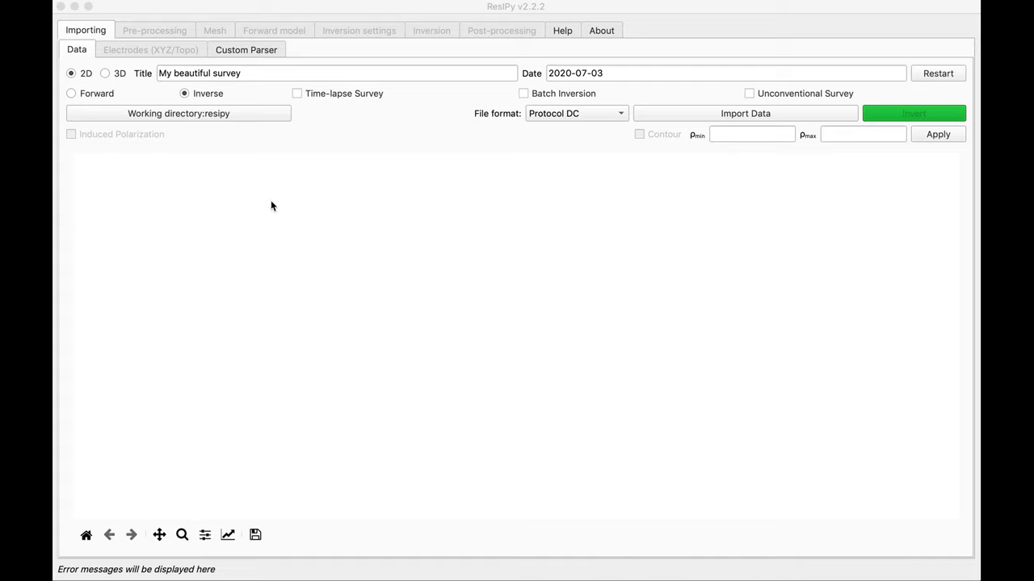
# Switch the survey to 3D, built from regular 2D lines.
pyautogui.click(105, 73)
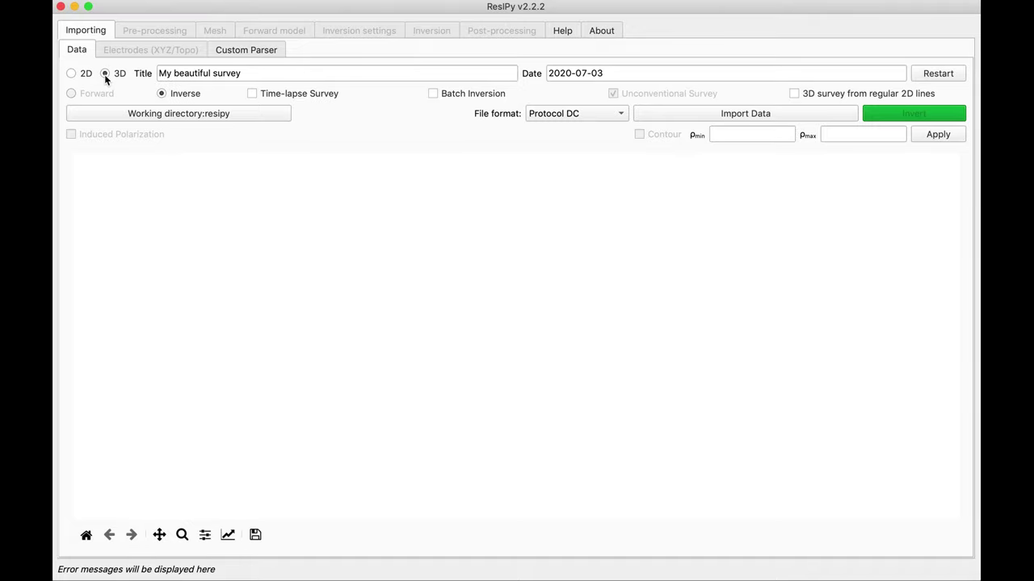
pyautogui.click(794, 94)
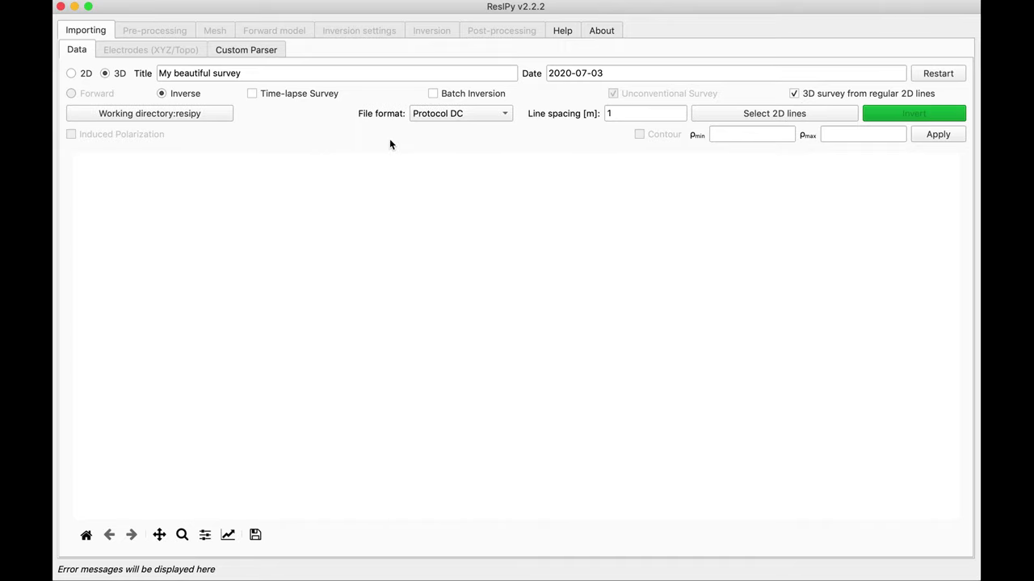
pyautogui.click(504, 114)
# Choose the Syscal file format and set the line spacing to 3 m.
pyautogui.click(440, 133)
pyautogui.doubleClick(618, 114)
pyautogui.write('3')
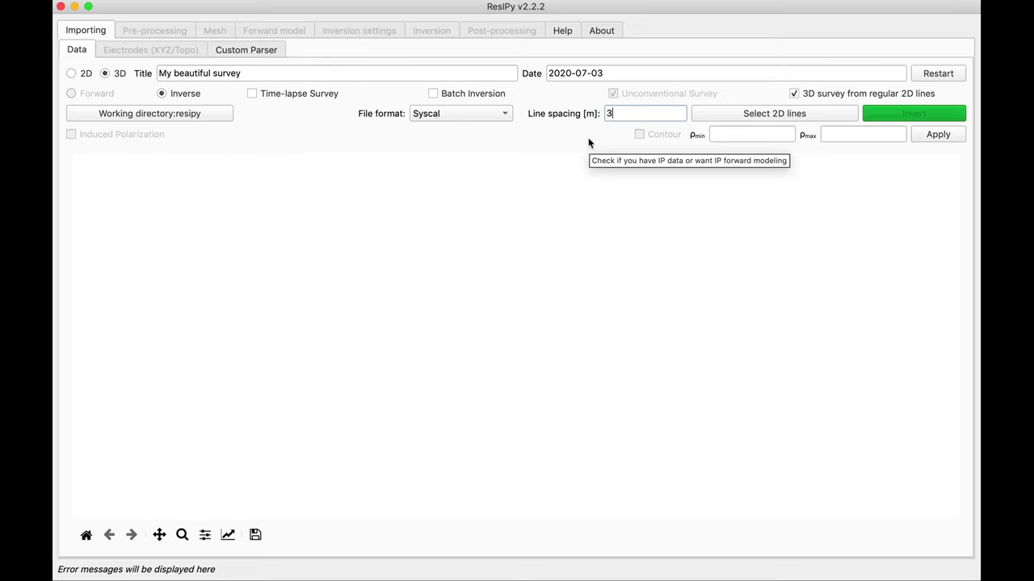
pyautogui.click(778, 114)
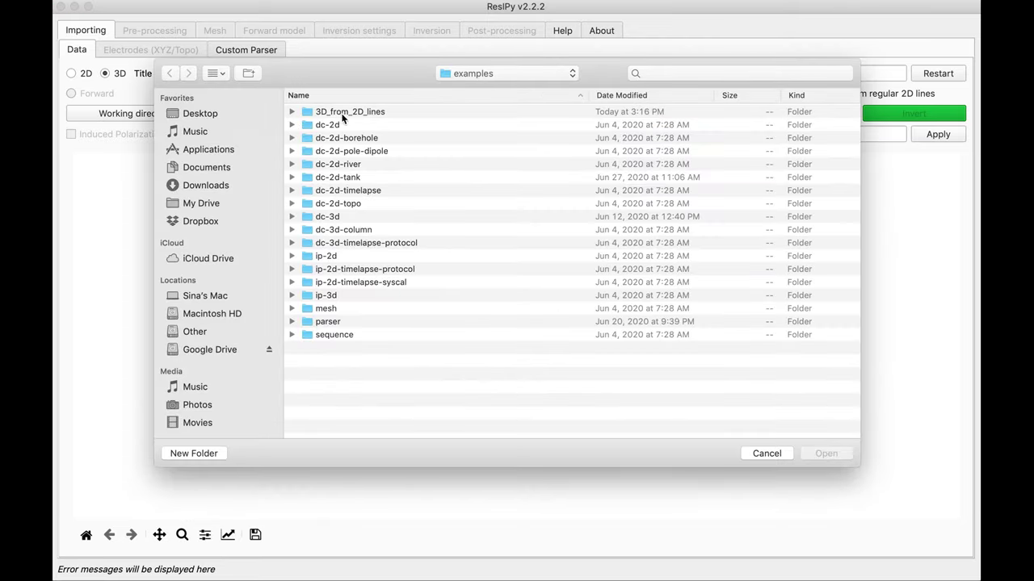
# Load day_10_L1, day_10_L2 and day_10_L3 from the 3D_from_2D_lines folder.
pyautogui.doubleClick(342, 113)
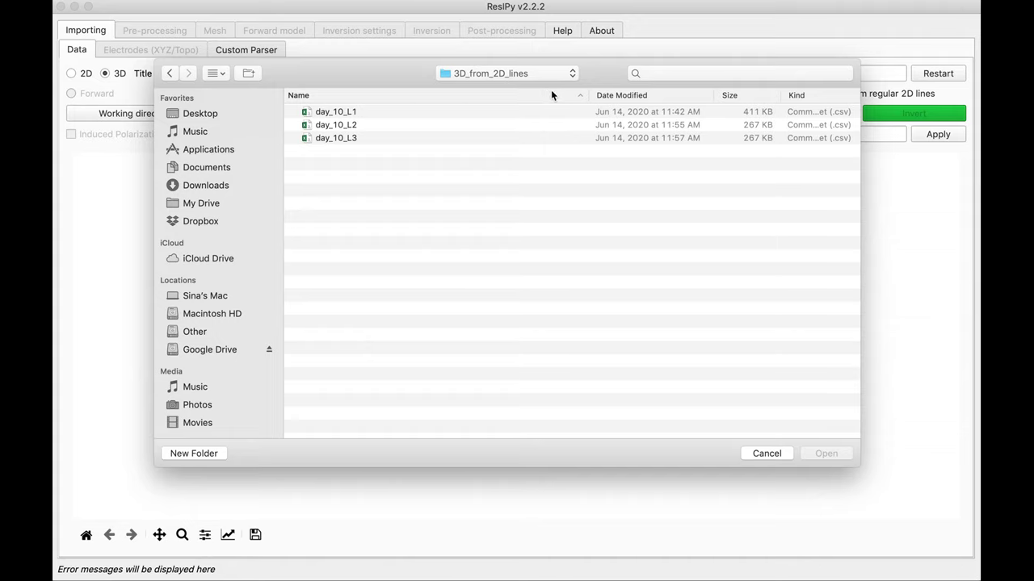
pyautogui.click(579, 95)
pyautogui.click(580, 95)
pyautogui.moveTo(330, 180); pyautogui.dragTo(331, 109)
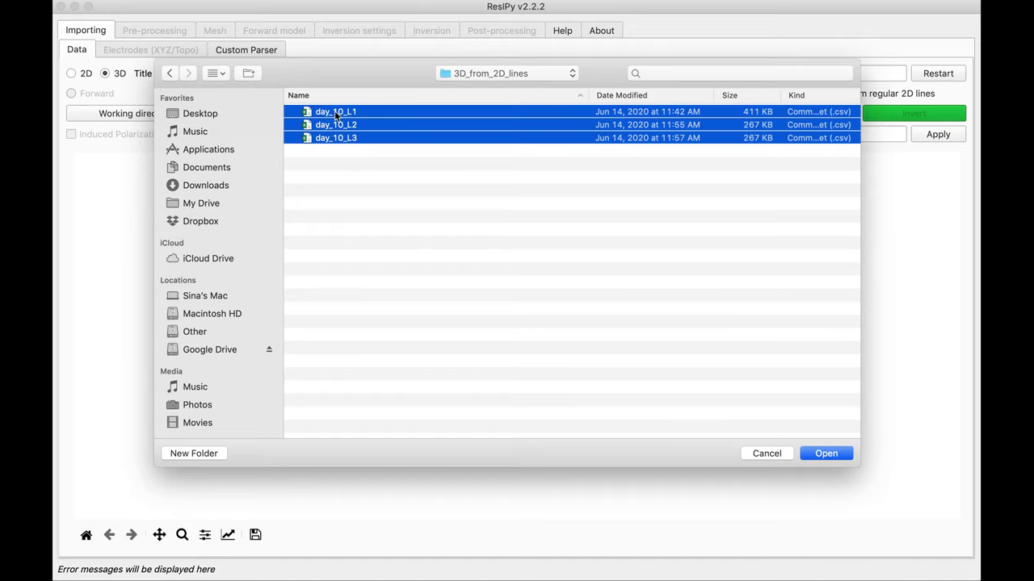
pyautogui.click(825, 454)
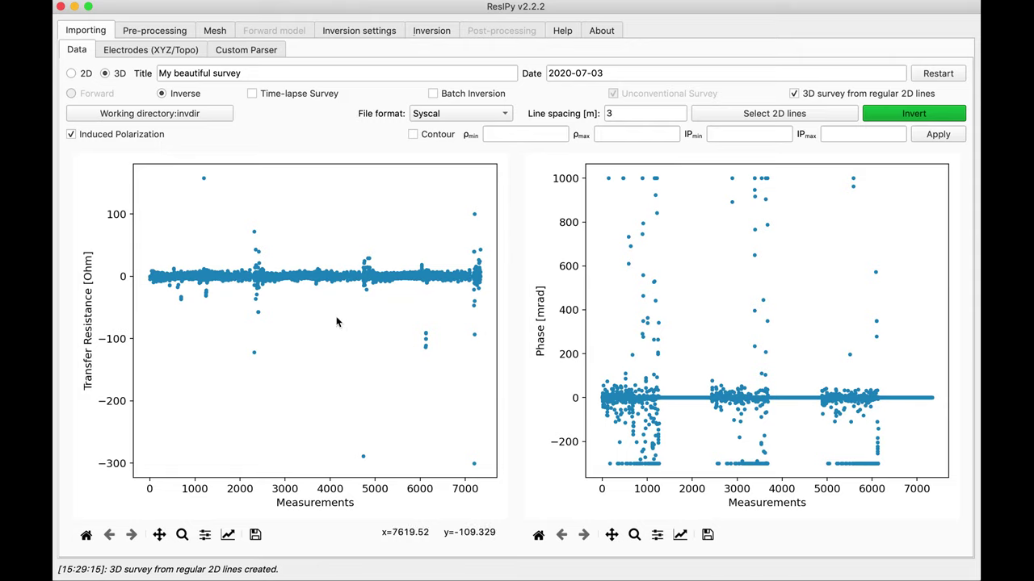
# Turn off Induced Polarization so only the transfer resistance plot remains.
pyautogui.click(71, 136)
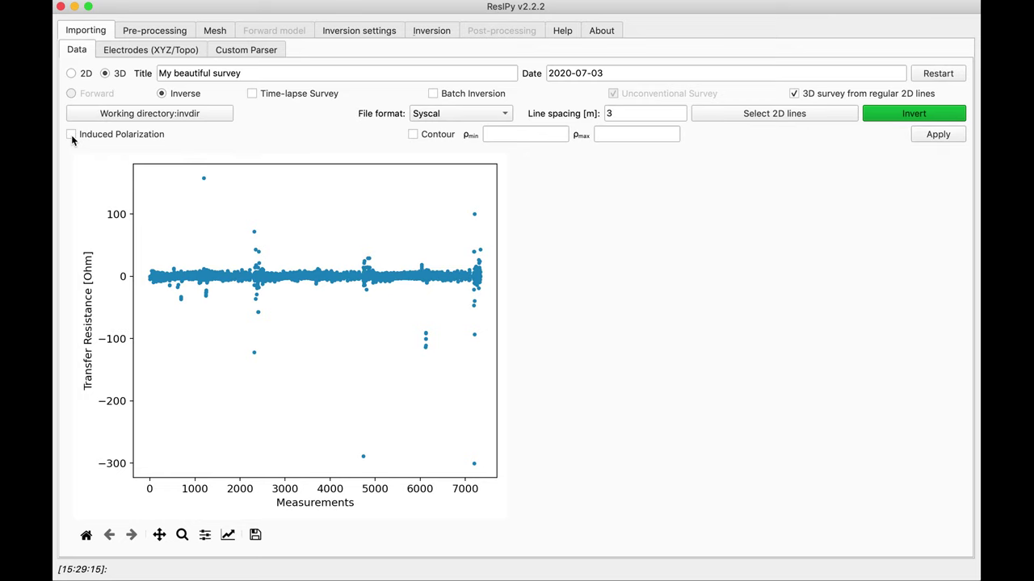
pyautogui.click(147, 54)
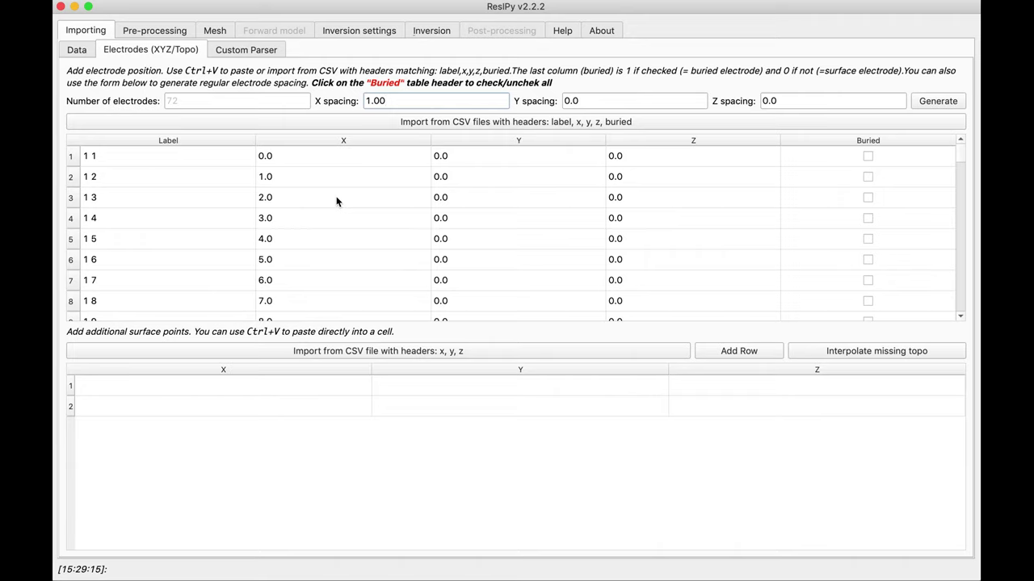
# Scroll through the table of 72 electrodes on lines at Y = 0, 3 and 6.
pyautogui.scroll(-1, 337, 201)
pyautogui.scroll(-6, 337, 201)
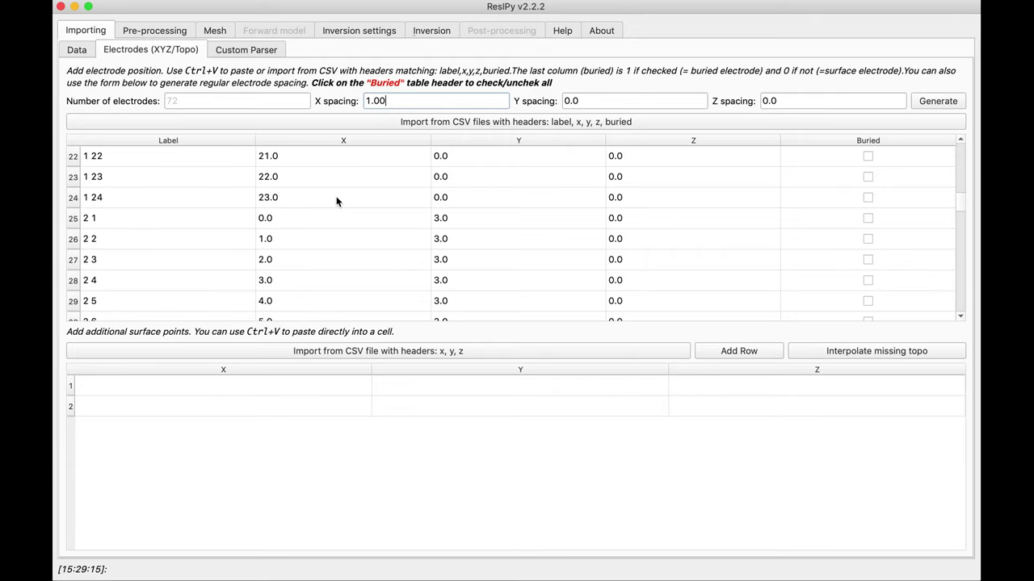
pyautogui.scroll(-1, 146, 234)
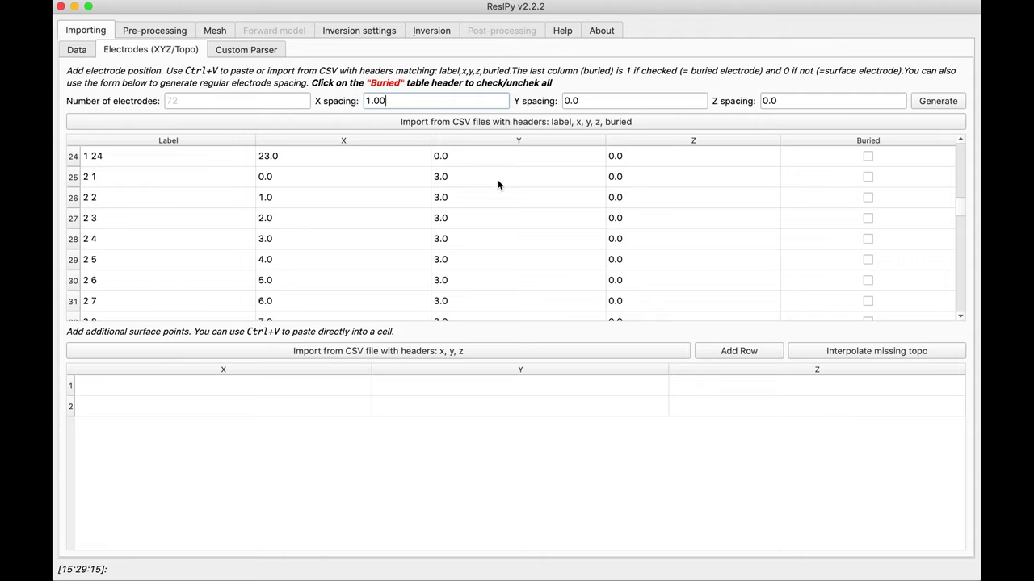
pyautogui.scroll(-1, 465, 273)
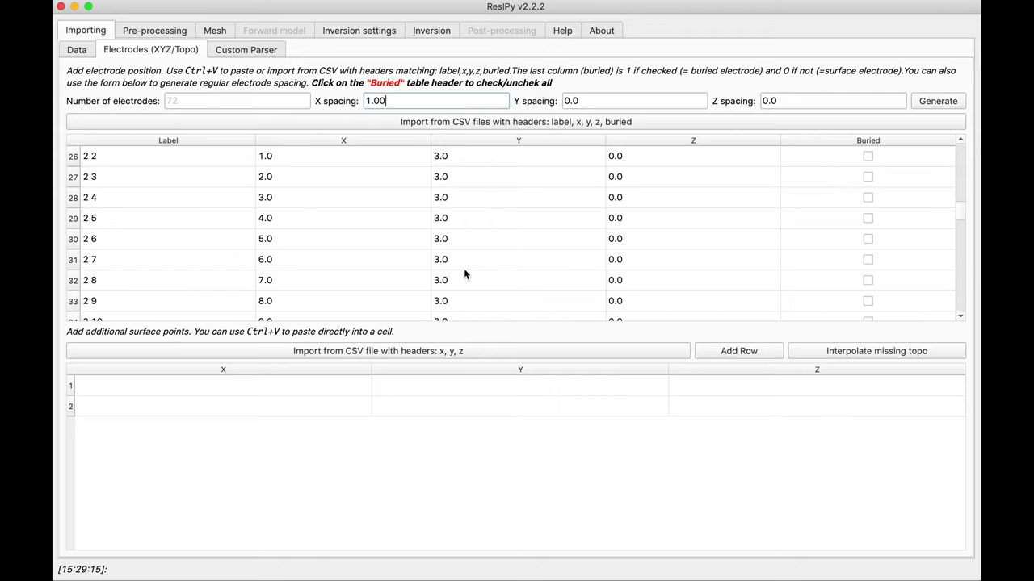
pyautogui.scroll(2, 465, 274)
pyautogui.scroll(-4, 464, 274)
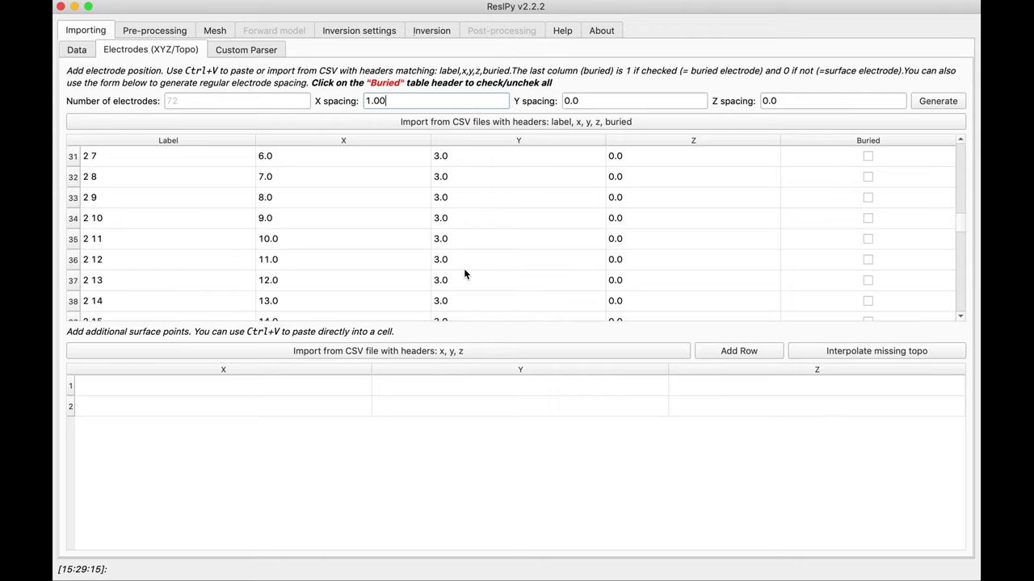
pyautogui.scroll(-15, 464, 274)
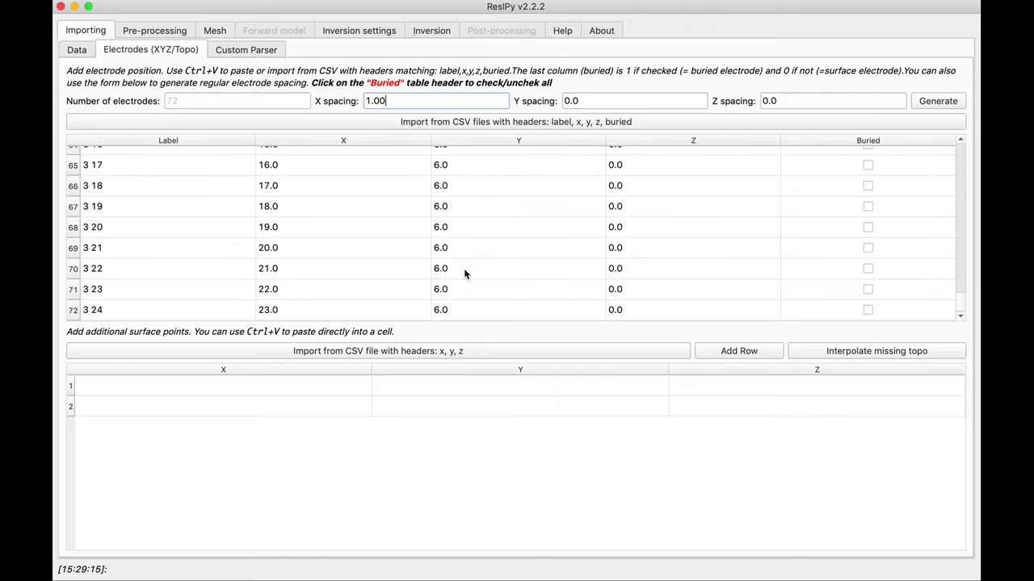
pyautogui.scroll(20, 463, 268)
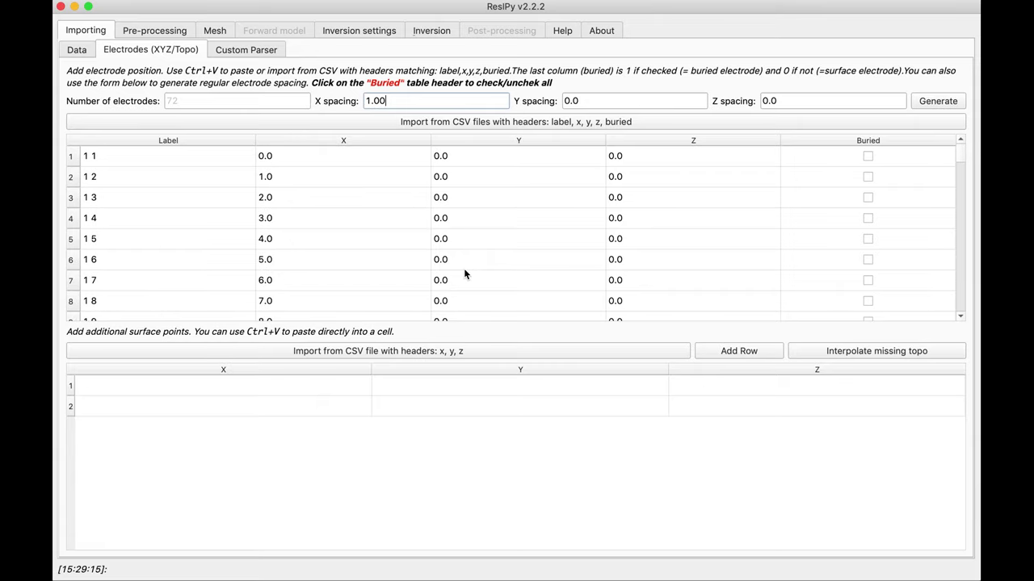
pyautogui.click(154, 33)
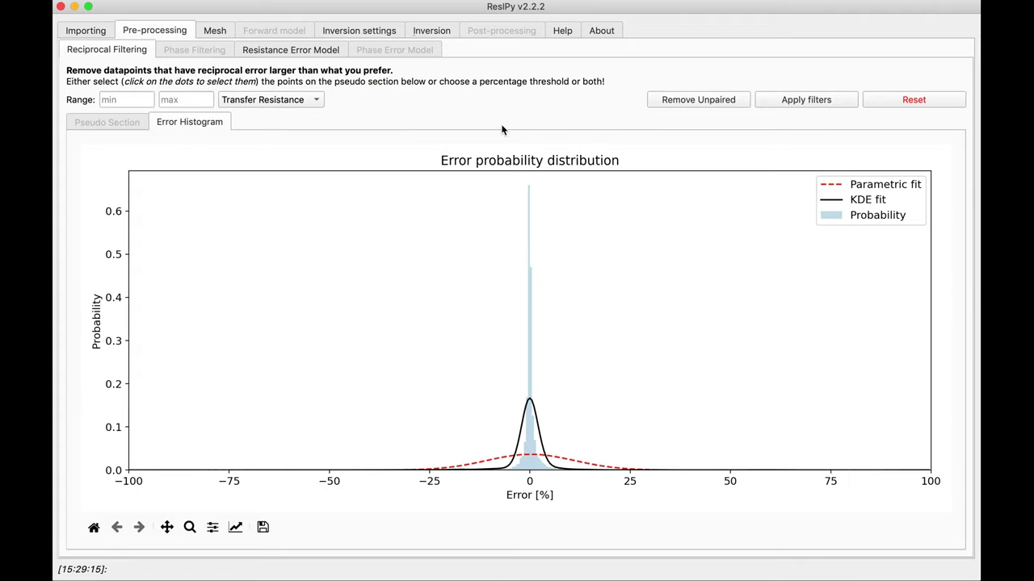
# Filter out measurements above 10% reciprocal error and remove unpaired quadrupoles.
pyautogui.click(280, 102)
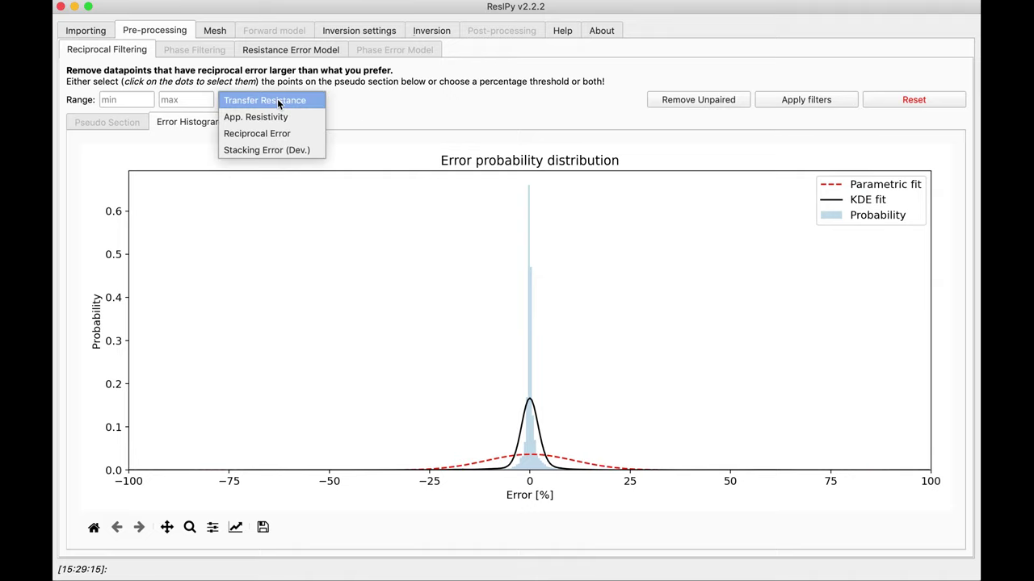
pyautogui.click(264, 137)
pyautogui.click(142, 102)
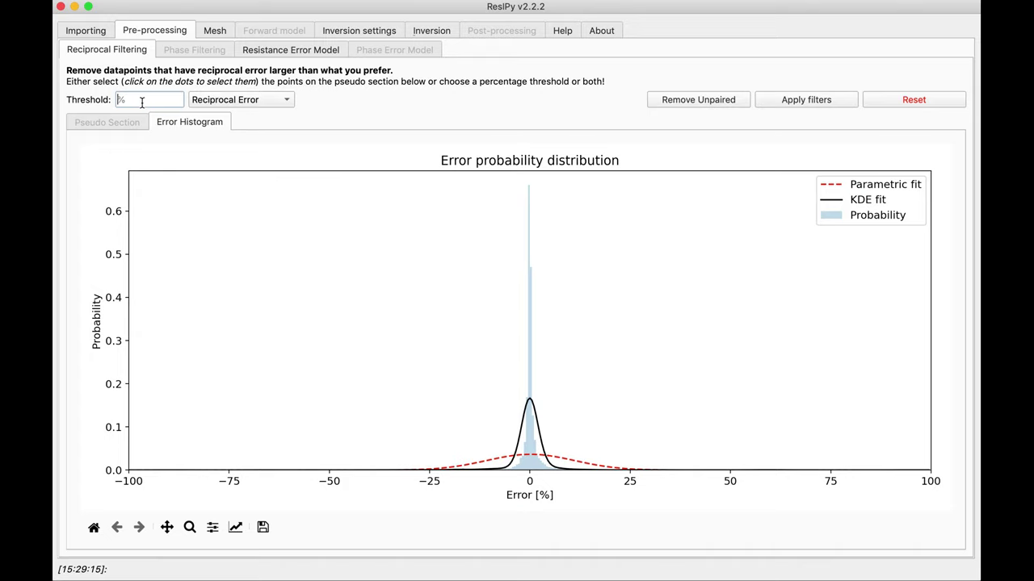
pyautogui.write('10')
pyautogui.click(797, 105)
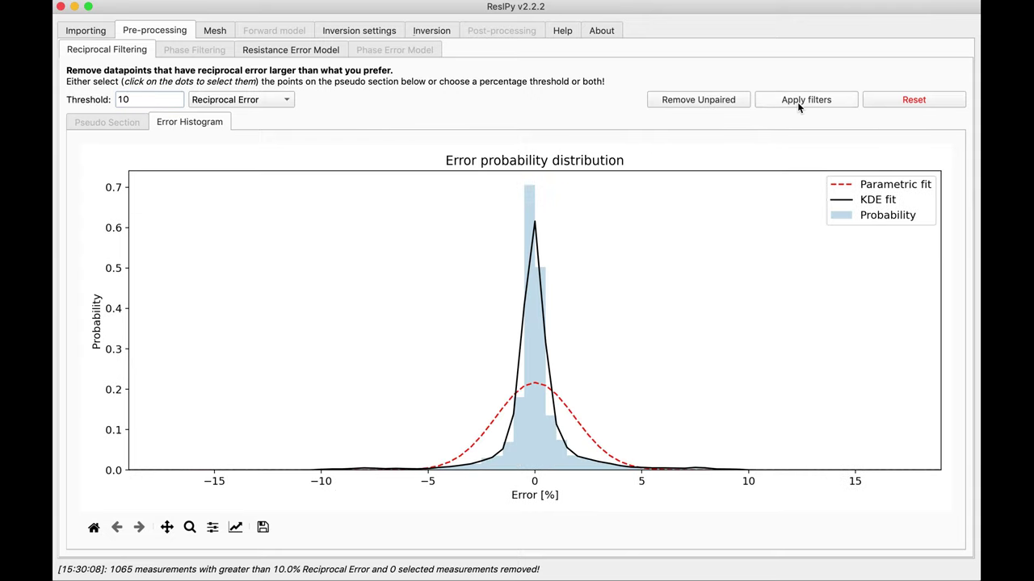
pyautogui.click(682, 106)
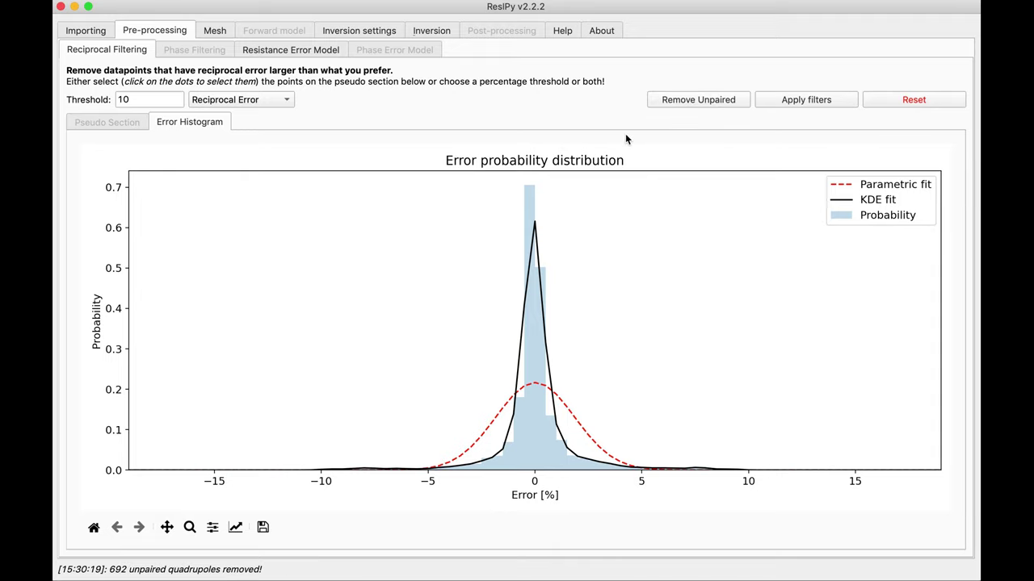
pyautogui.click(290, 55)
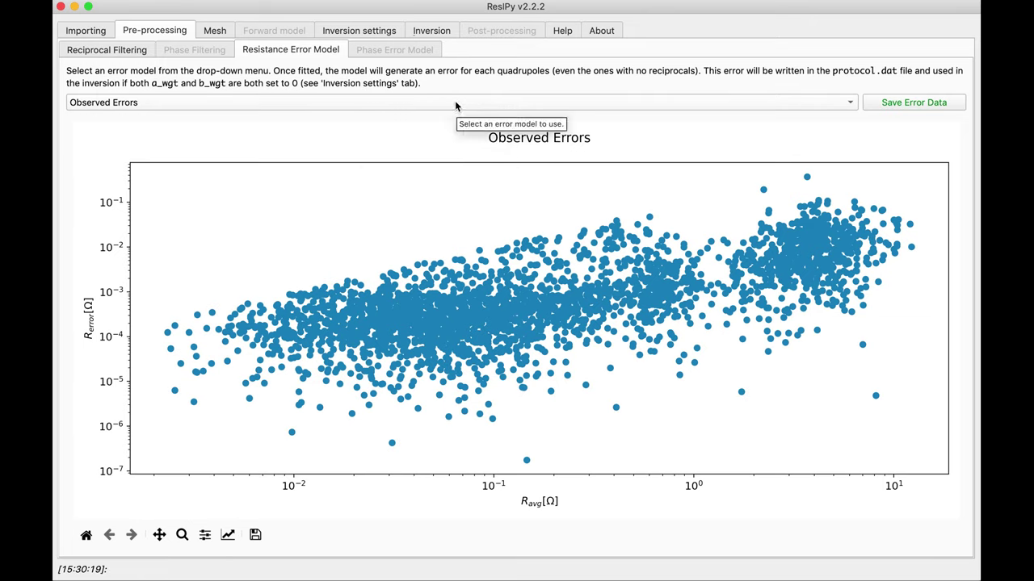
# Fit a power-law resistance error model, giving R² of 0.961.
pyautogui.click(456, 104)
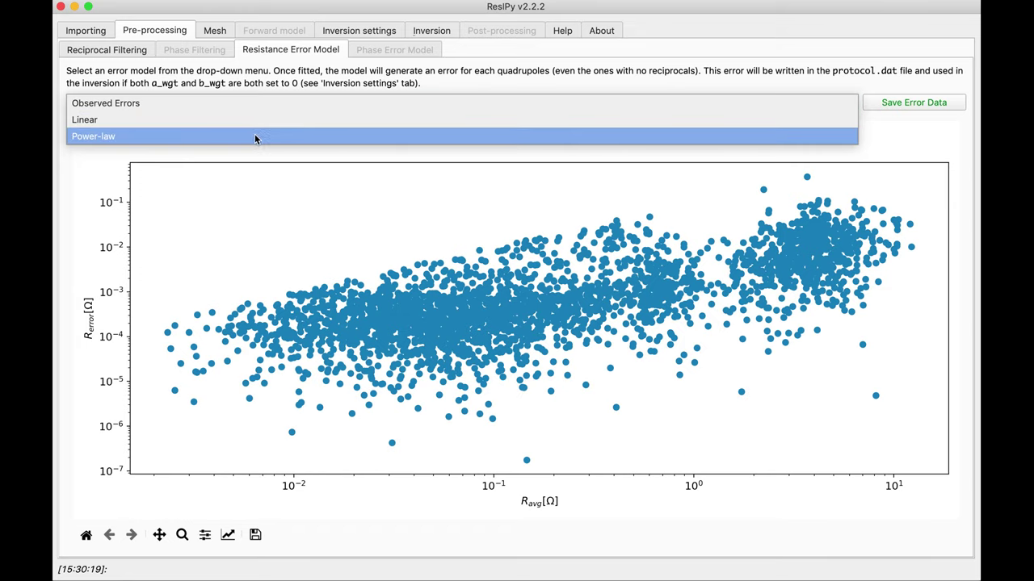
pyautogui.click(226, 136)
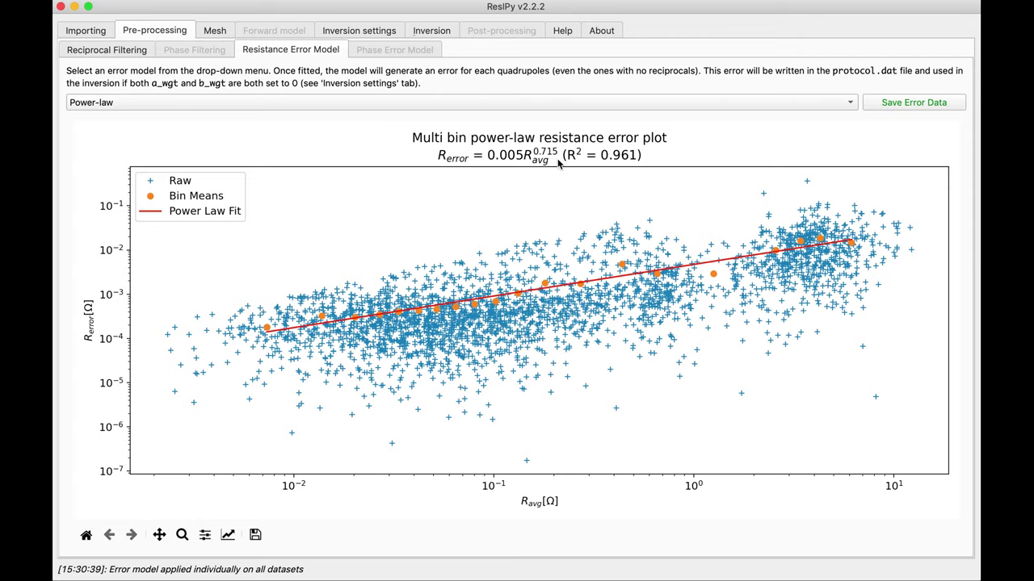
pyautogui.click(215, 30)
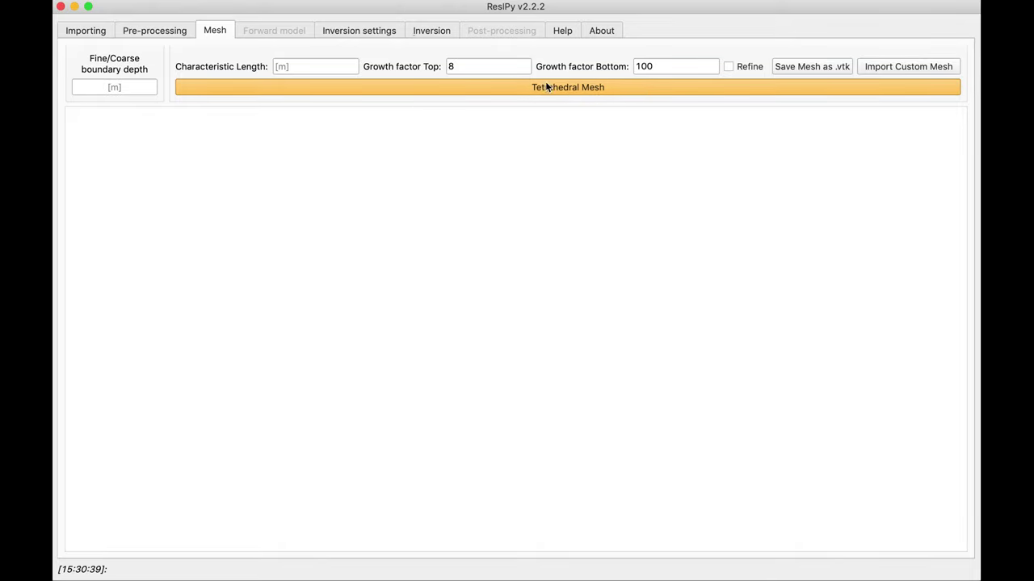
# Change the top growth factor from 8 to 4 and generate the tetrahedral mesh.
pyautogui.doubleClick(466, 67)
pyautogui.write('4')
pyautogui.click(568, 88)
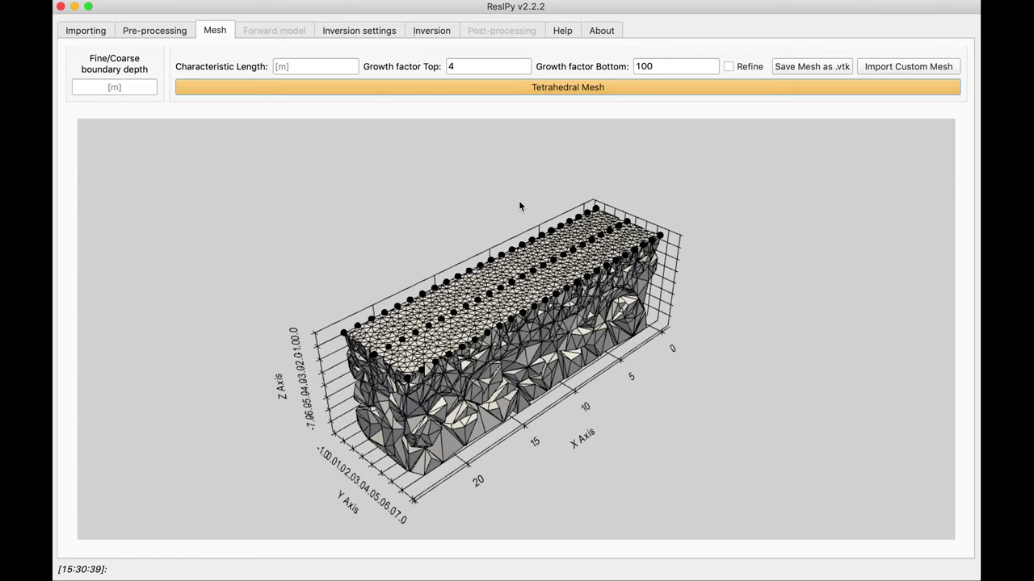
# Zoom and tilt the 3D view to inspect the mesh around the three lines.
pyautogui.scroll(2, 511, 265)
pyautogui.scroll(2, 511, 265)
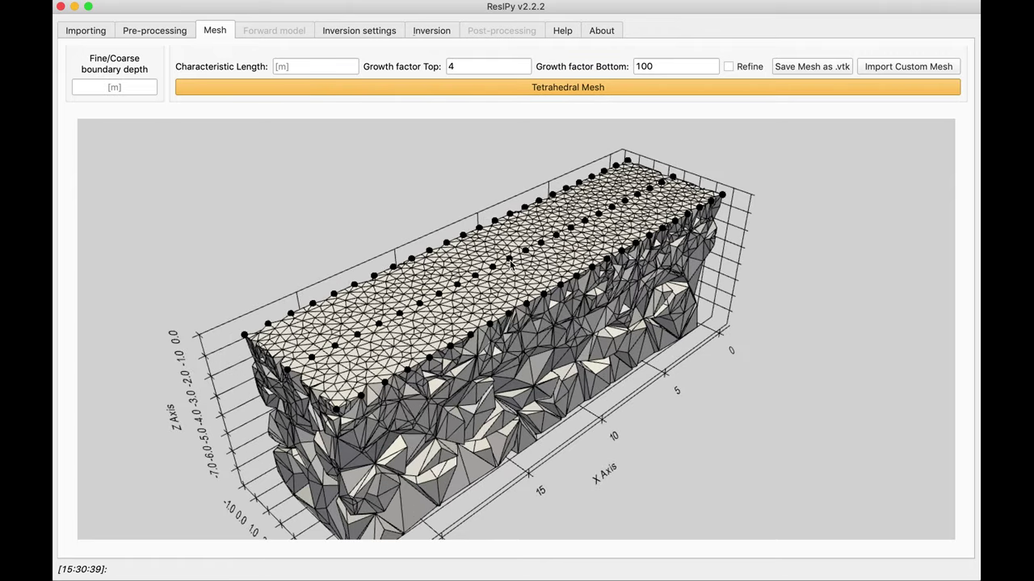
pyautogui.moveTo(511, 265); pyautogui.dragTo(499, 327)
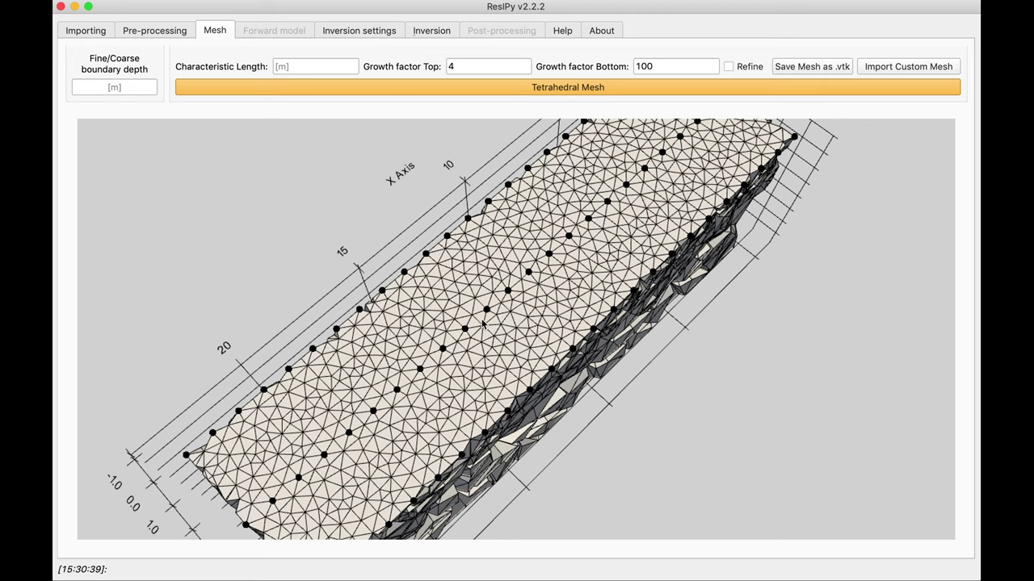
pyautogui.scroll(2, 483, 323)
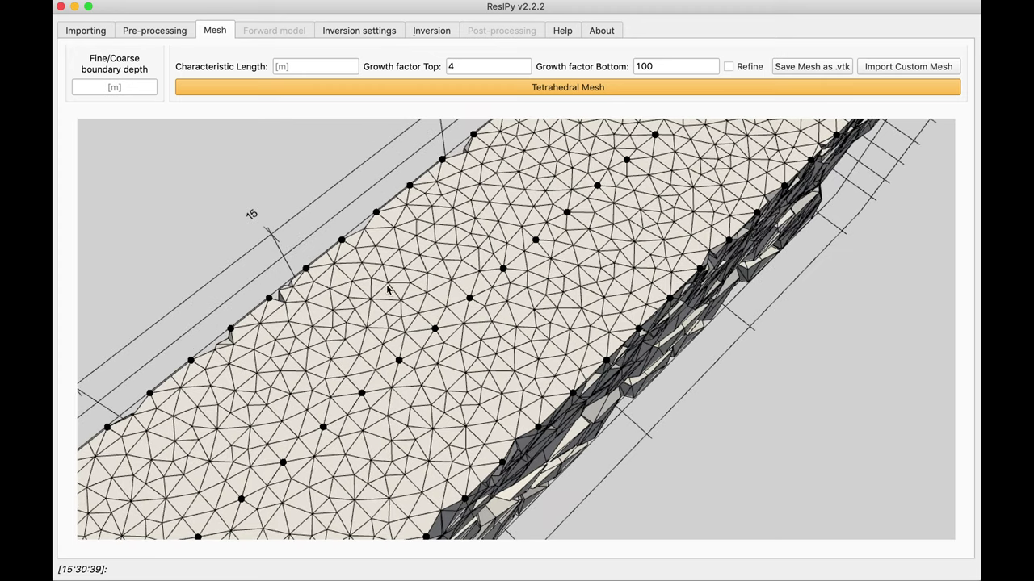
pyautogui.moveTo(240, 71)
pyautogui.click(372, 35)
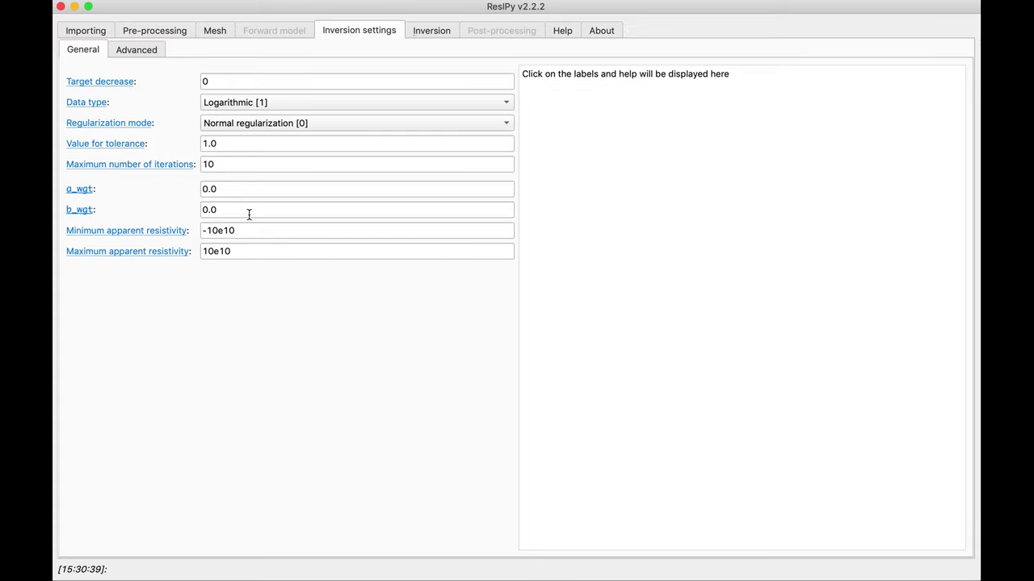
# Run the inversion to convergence in 4 iterations (RMS 1.10) and view the 3D result.
pyautogui.click(431, 32)
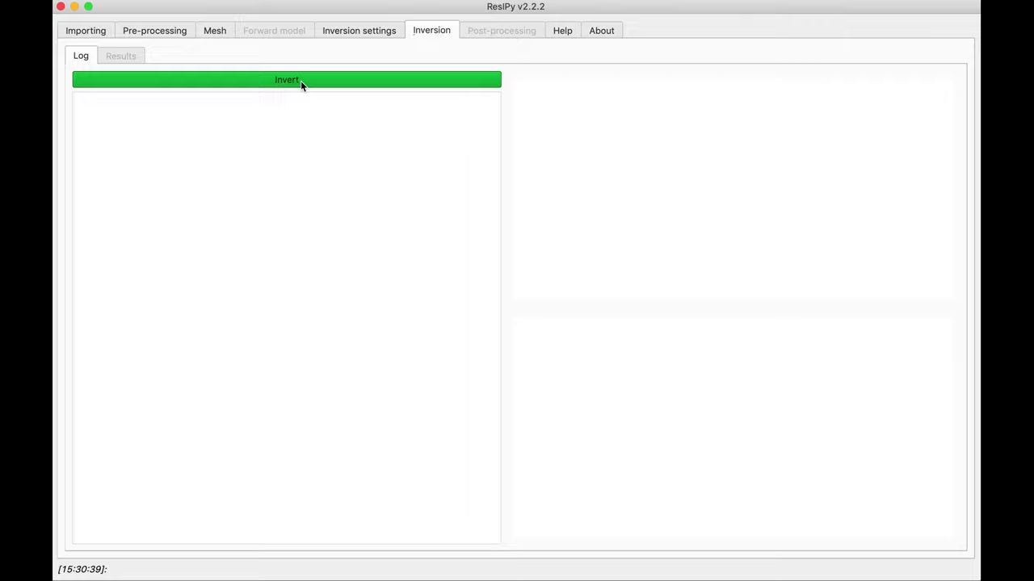
pyautogui.click(300, 81)
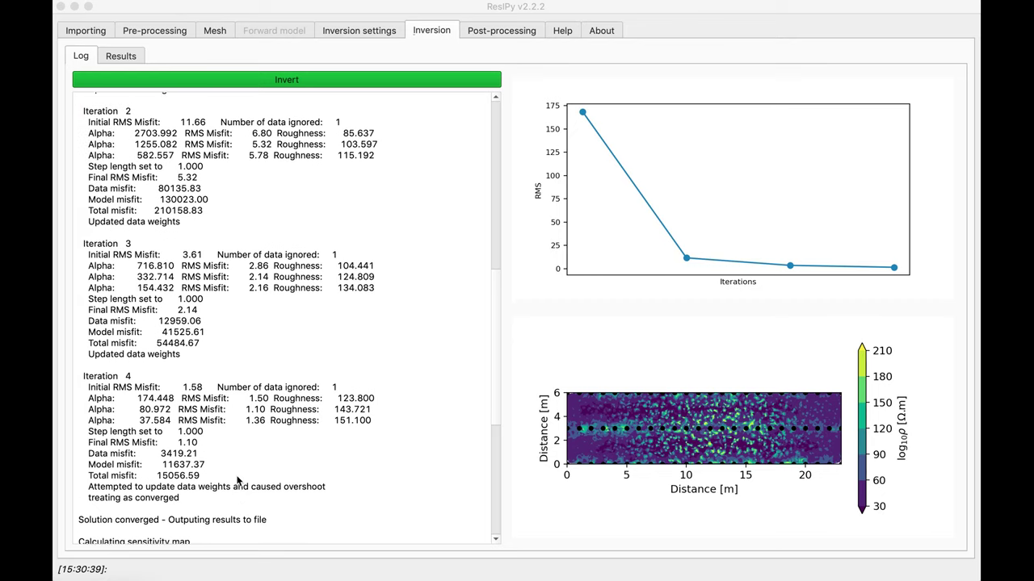
pyautogui.scroll(5, 237, 481)
pyautogui.scroll(-4, 236, 481)
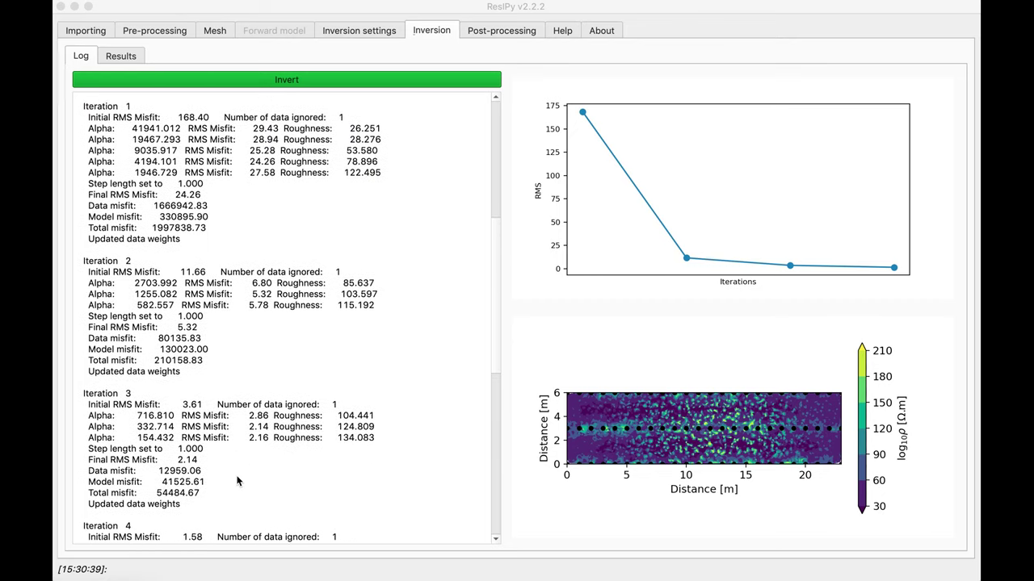
pyautogui.scroll(-3, 237, 480)
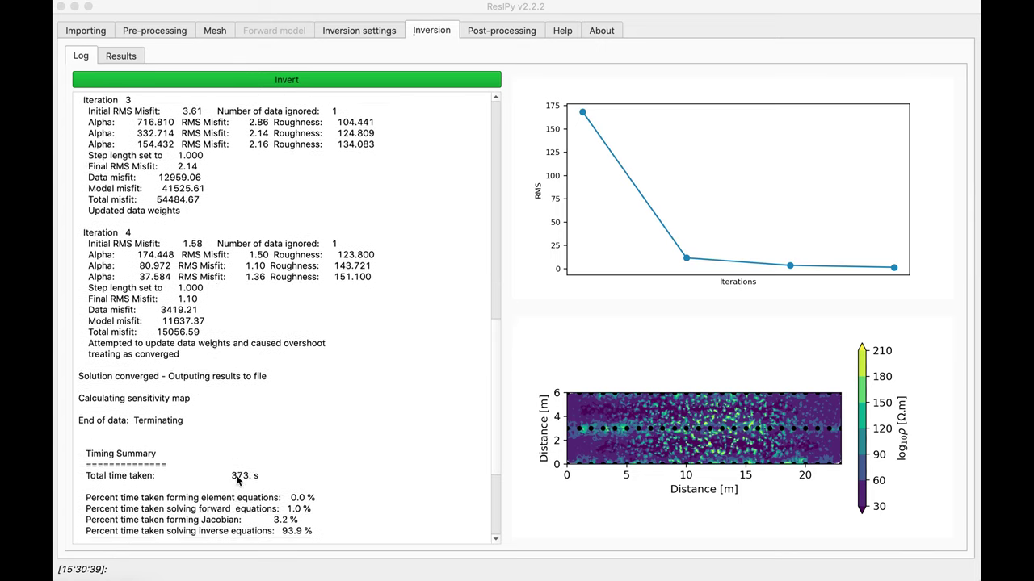
pyautogui.click(121, 57)
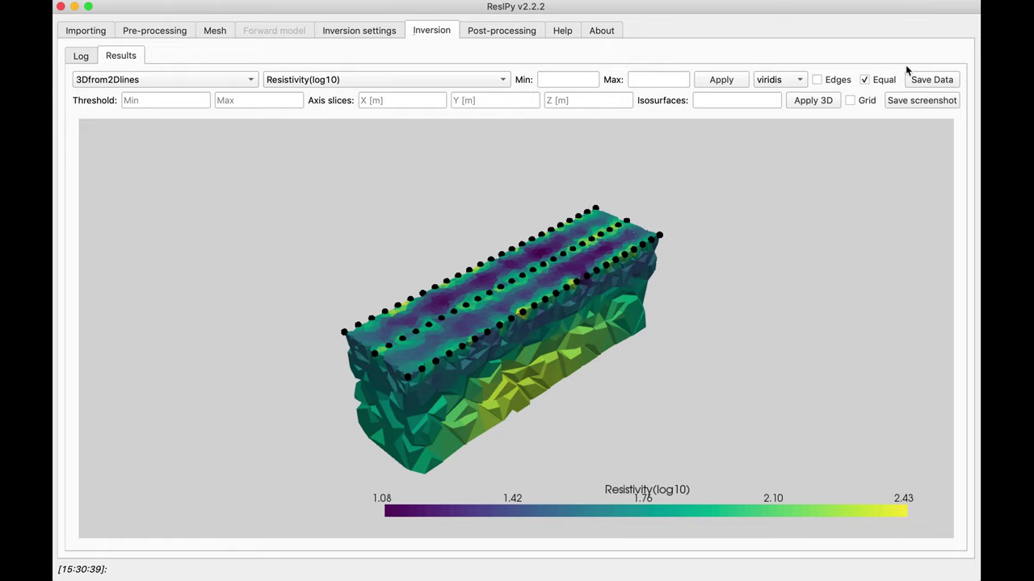
# Frame the 3D model with axes and a grid, and rotate it to a new angle.
pyautogui.click(421, 82)
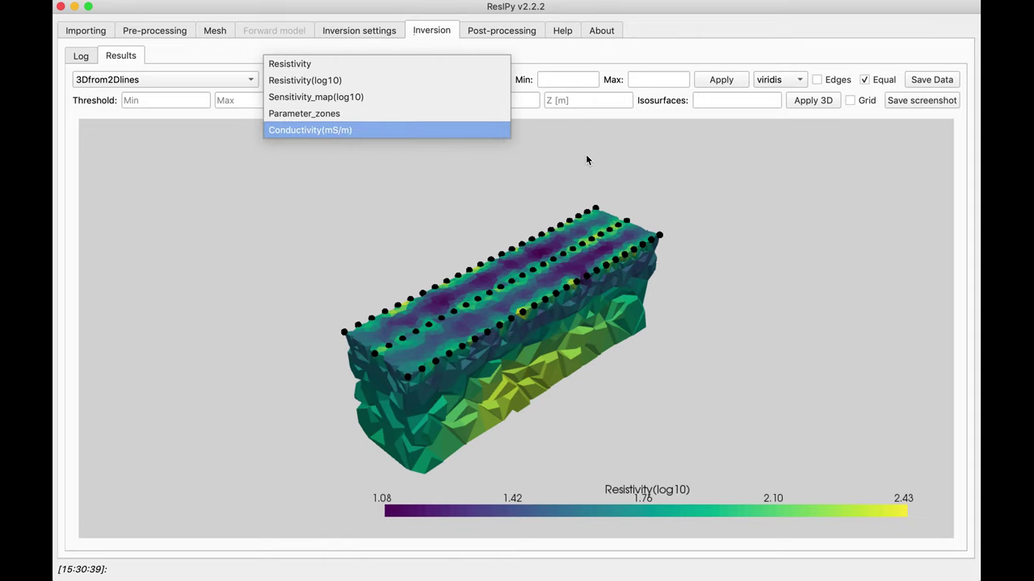
pyautogui.click(835, 120)
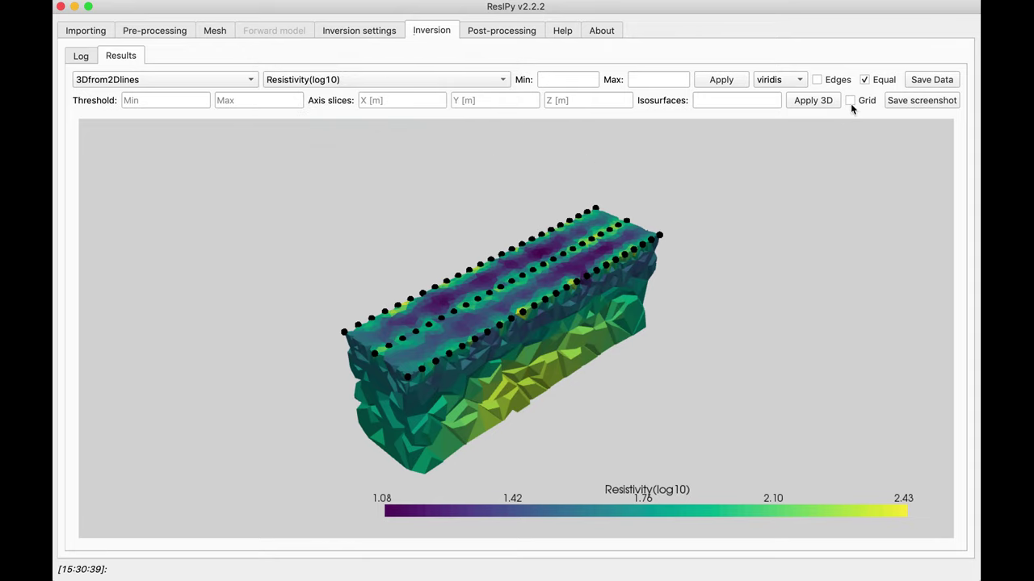
pyautogui.click(850, 101)
pyautogui.moveTo(493, 378); pyautogui.dragTo(470, 374)
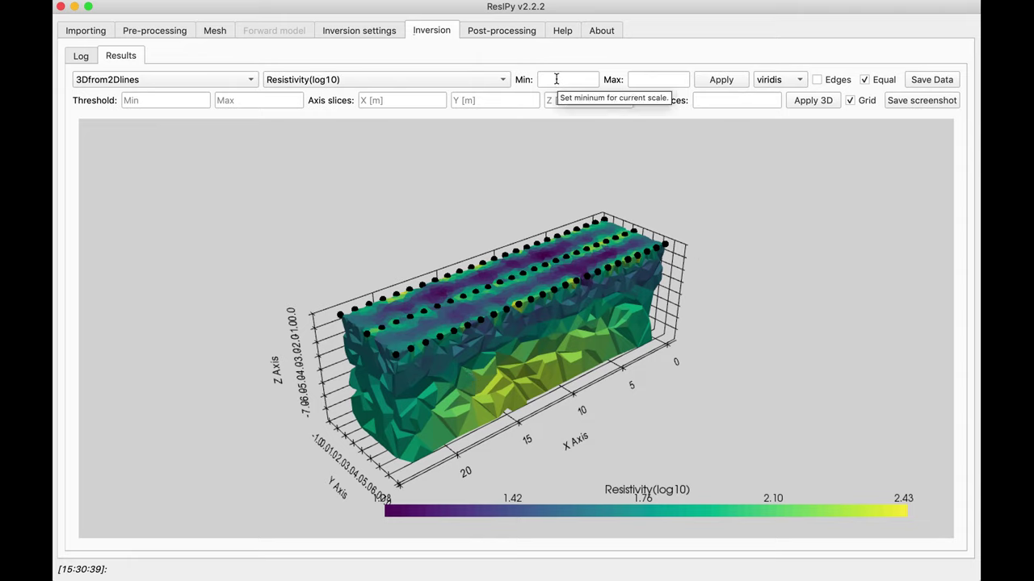
pyautogui.moveTo(449, 386); pyautogui.dragTo(420, 441)
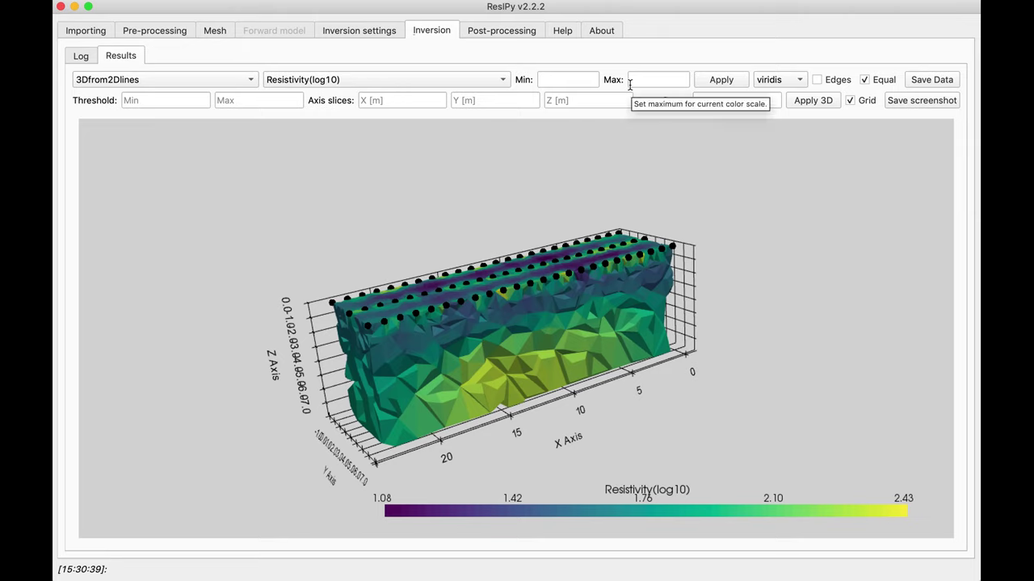
# Set the colour scale minimum to 1.1.
pyautogui.click(563, 81)
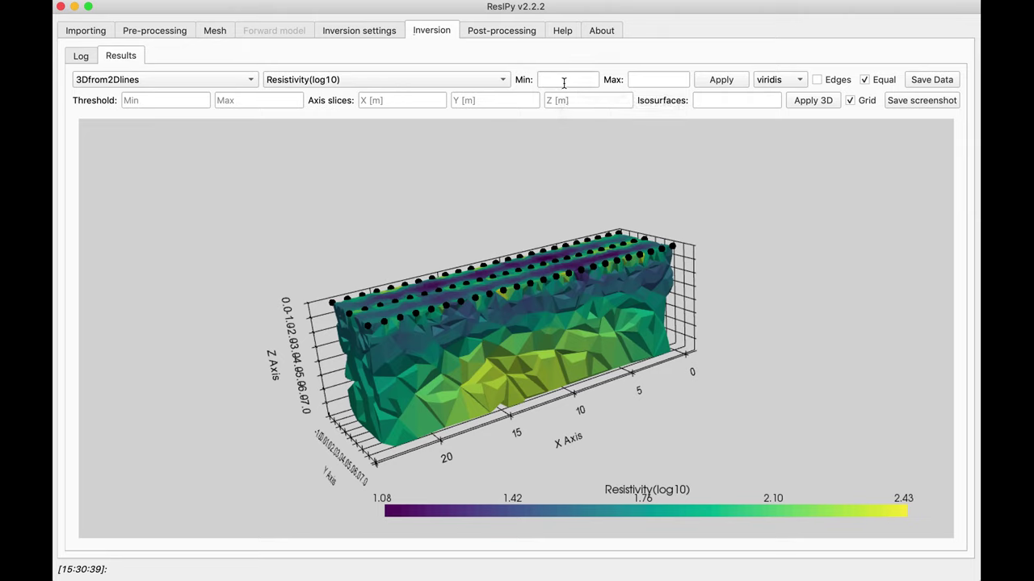
pyautogui.write('1.1')
pyautogui.click(718, 82)
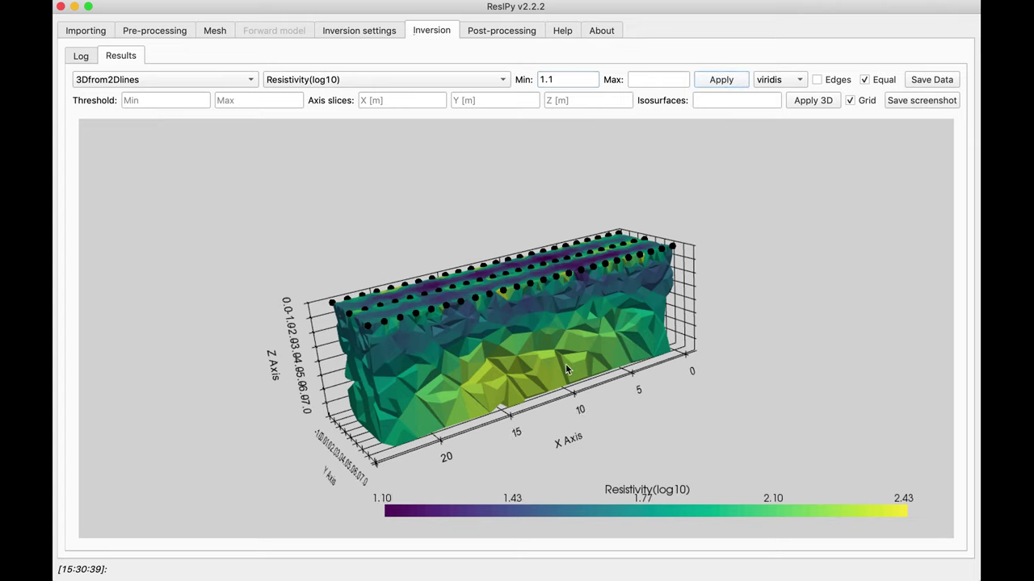
# Recolour the model with the rainbow colour map, then tilt it to show the side and top.
pyautogui.click(795, 81)
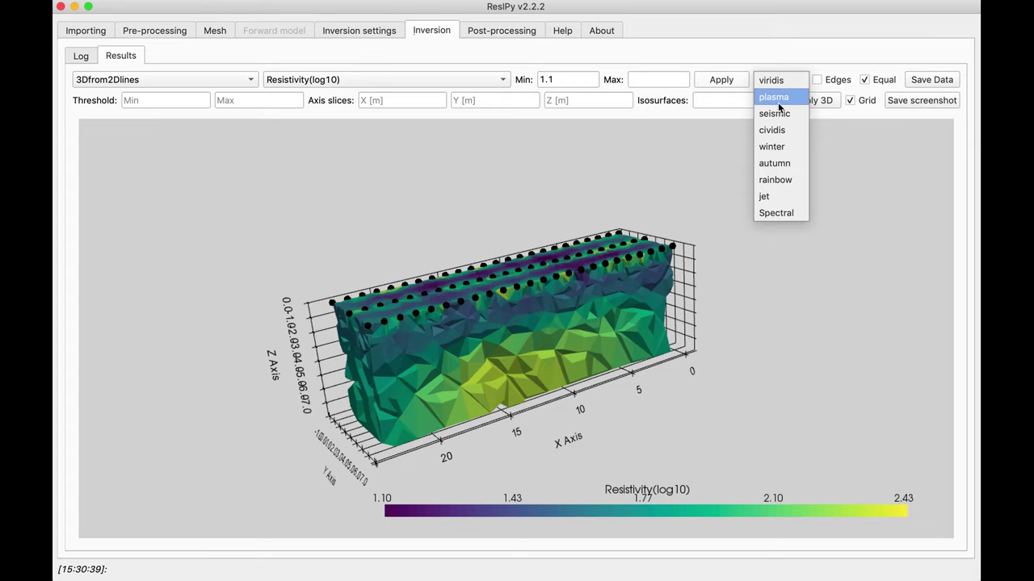
pyautogui.click(775, 180)
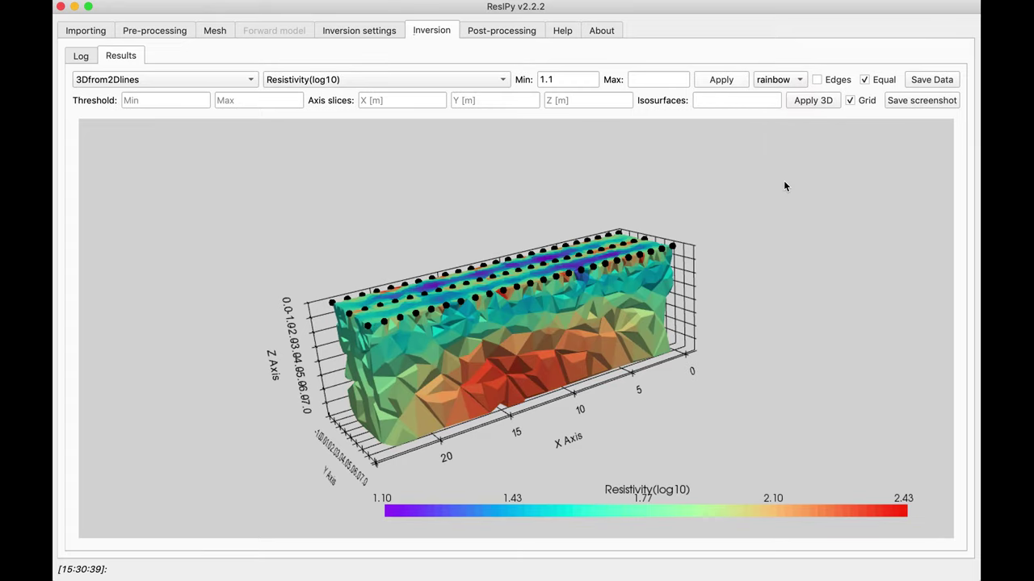
pyautogui.moveTo(479, 387); pyautogui.dragTo(502, 341)
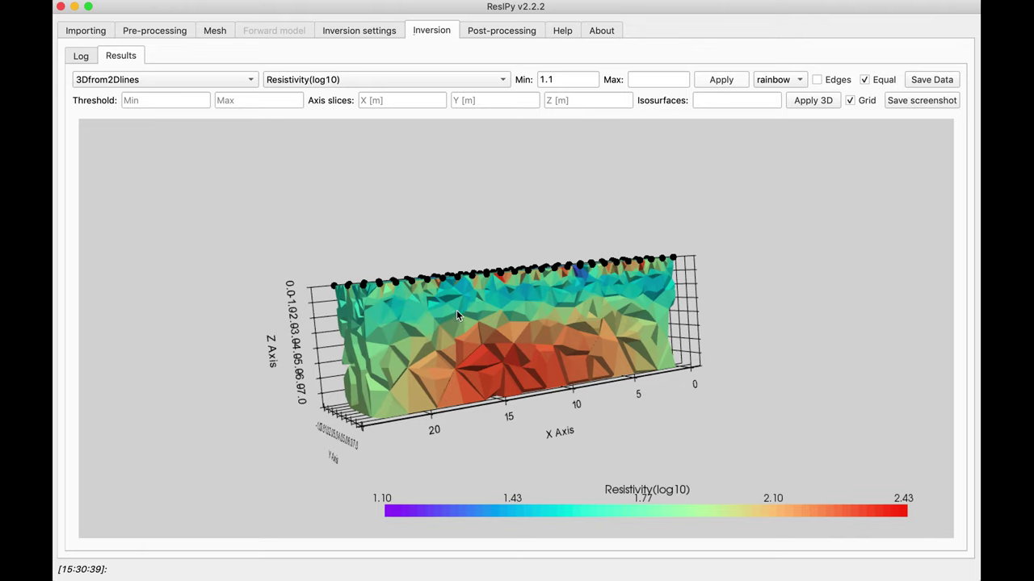
pyautogui.moveTo(456, 313); pyautogui.dragTo(426, 345)
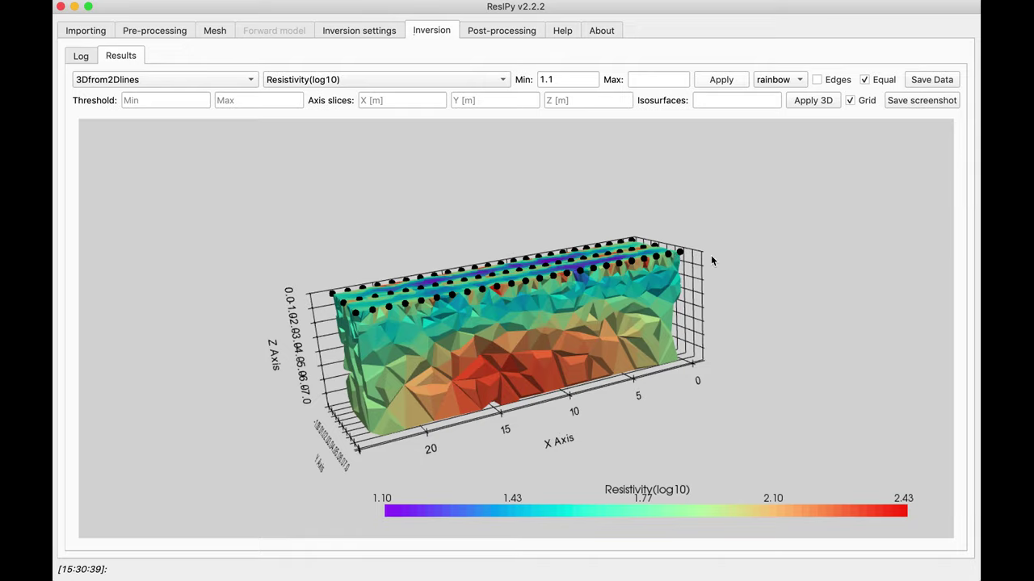
# Display slice planes at X 5, 10, 15, 20 m, Y 3 m and Z −6 m.
pyautogui.moveTo(496, 316); pyautogui.dragTo(502, 339)
pyautogui.click(480, 102)
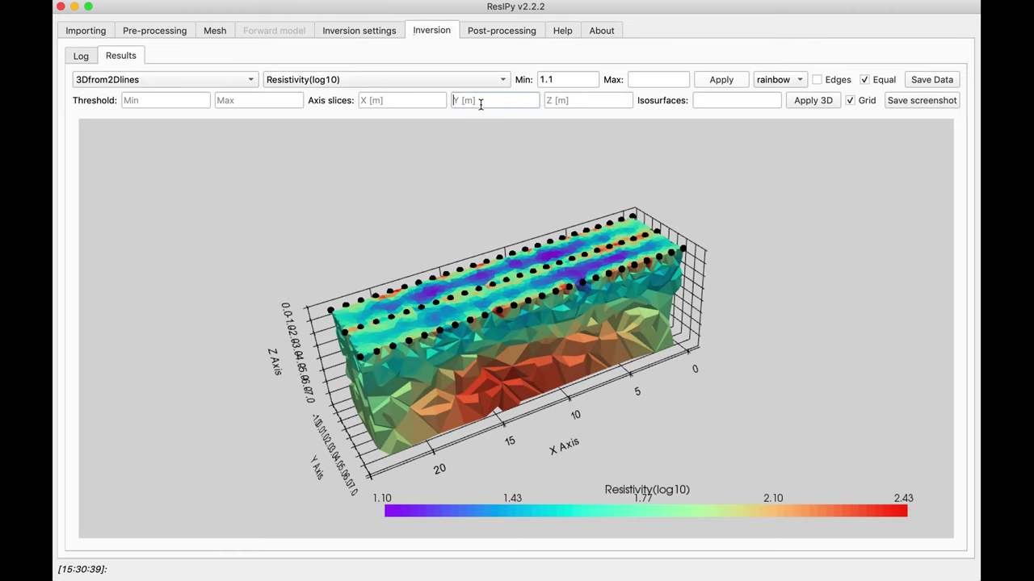
pyautogui.moveTo(466, 301); pyautogui.dragTo(464, 278)
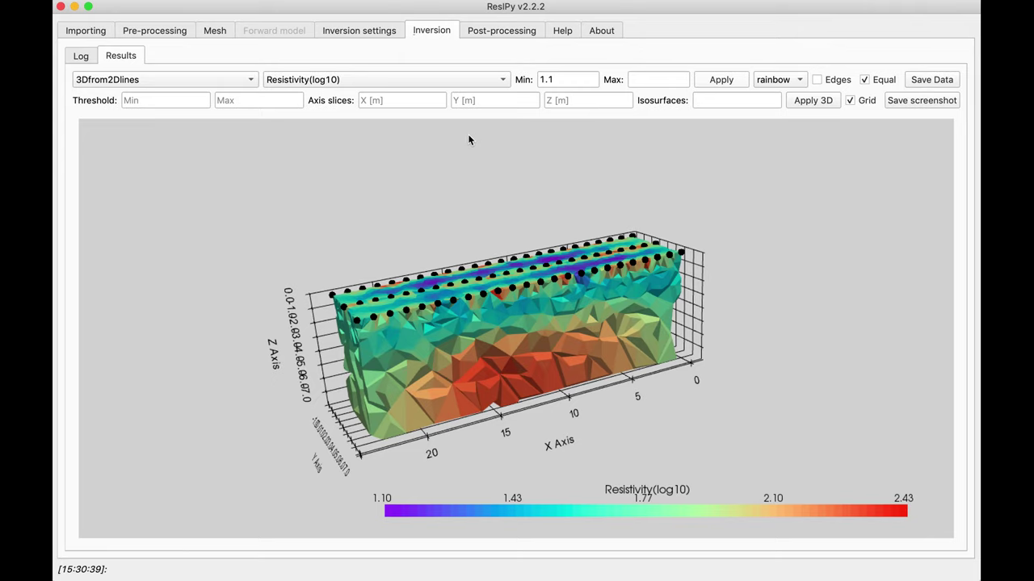
pyautogui.click(466, 100)
pyautogui.write('3')
pyautogui.click(396, 100)
pyautogui.write('5,10,')
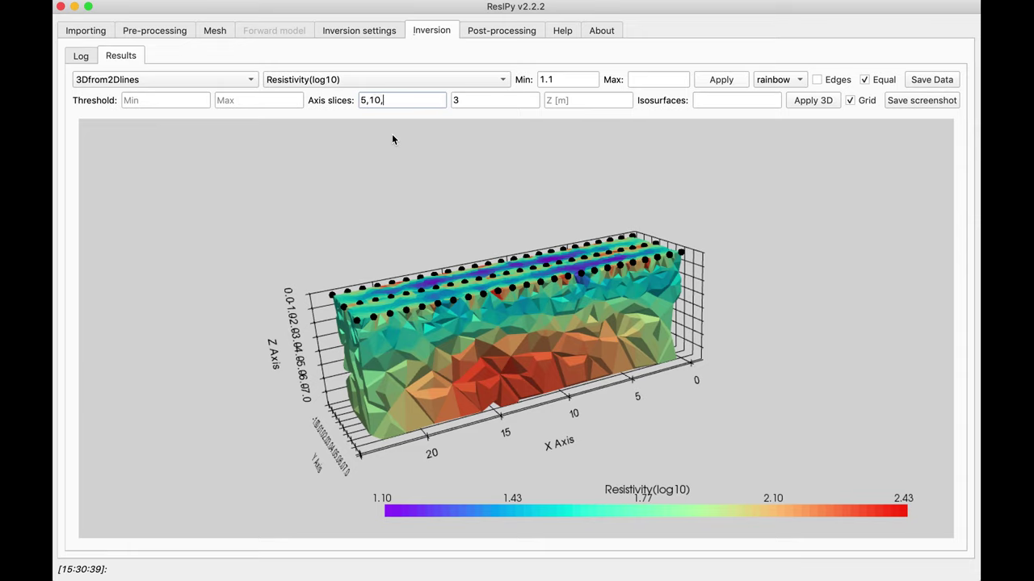
pyautogui.write('15,20')
pyautogui.moveTo(449, 397)
pyautogui.mouseDown()
pyautogui.moveTo(443, 355)
pyautogui.moveTo(431, 356)
pyautogui.moveTo(462, 363)
pyautogui.moveTo(459, 386)
pyautogui.mouseUp()
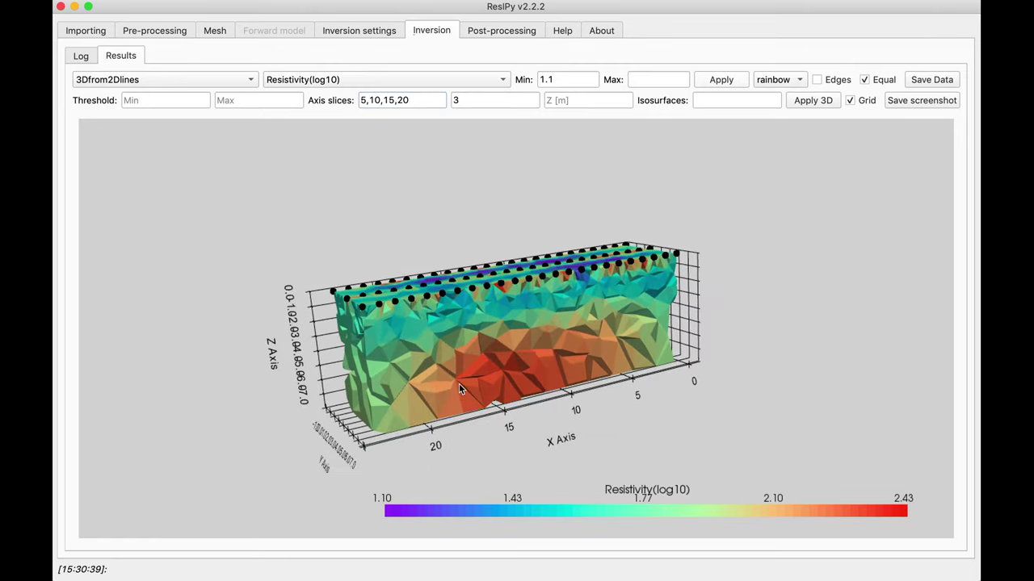
pyautogui.click(576, 101)
pyautogui.write('-6')
pyautogui.click(812, 100)
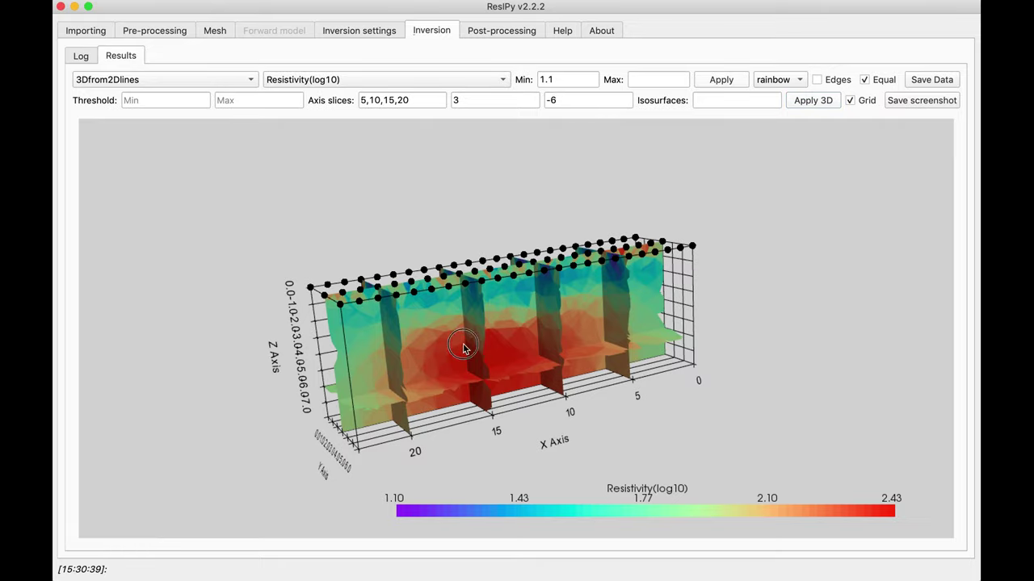
# Clear the X, Y and Z slice values to restore the full 3D volume.
pyautogui.moveTo(465, 347)
pyautogui.mouseDown()
pyautogui.moveTo(492, 366)
pyautogui.moveTo(503, 300)
pyautogui.moveTo(478, 353)
pyautogui.moveTo(392, 369)
pyautogui.moveTo(471, 351)
pyautogui.mouseUp()
pyautogui.doubleClick(575, 103)
pyautogui.press('BackSpace')
pyautogui.doubleClick(495, 98)
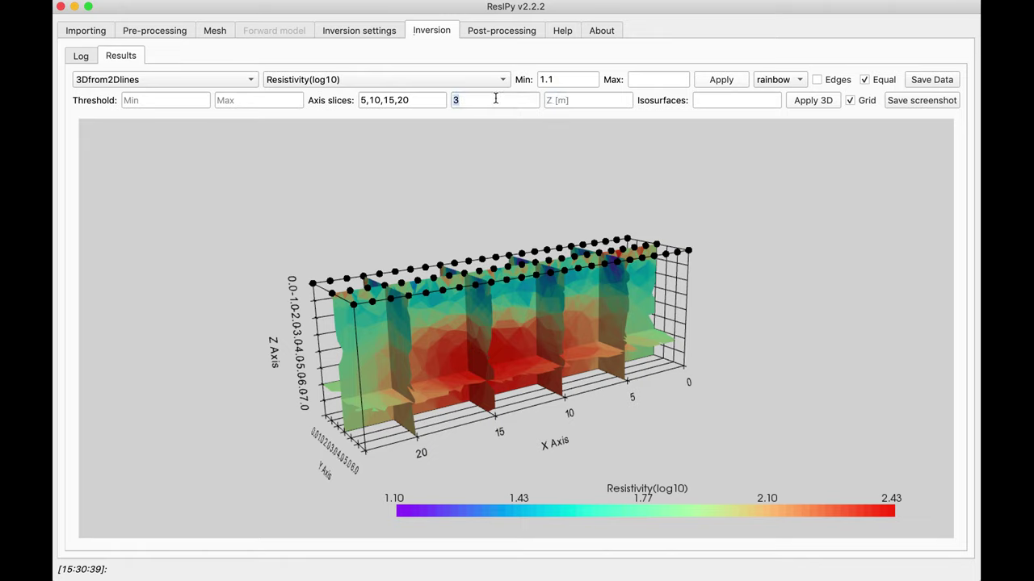
pyautogui.press('BackSpace')
pyautogui.doubleClick(434, 98)
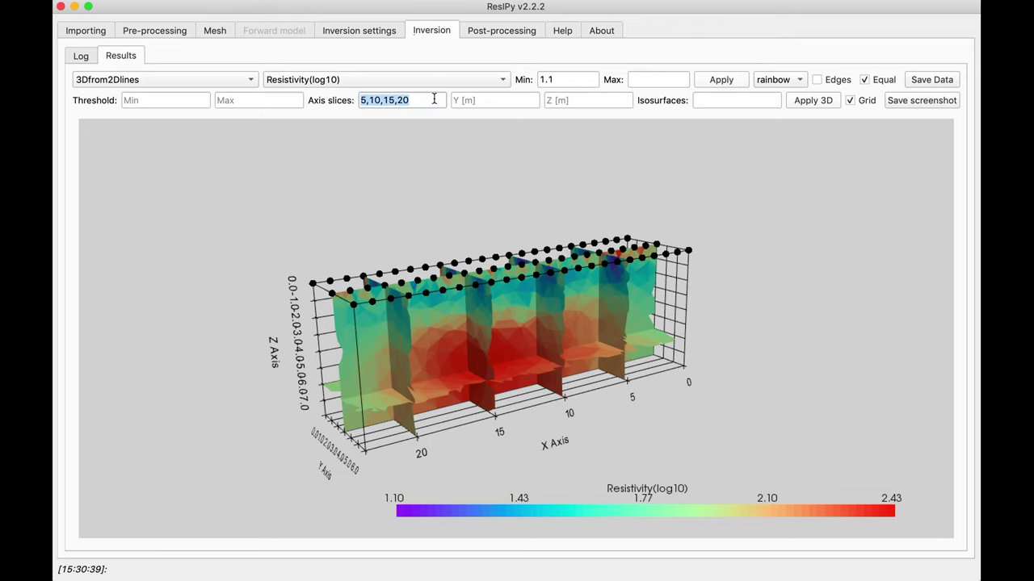
pyautogui.press('BackSpace')
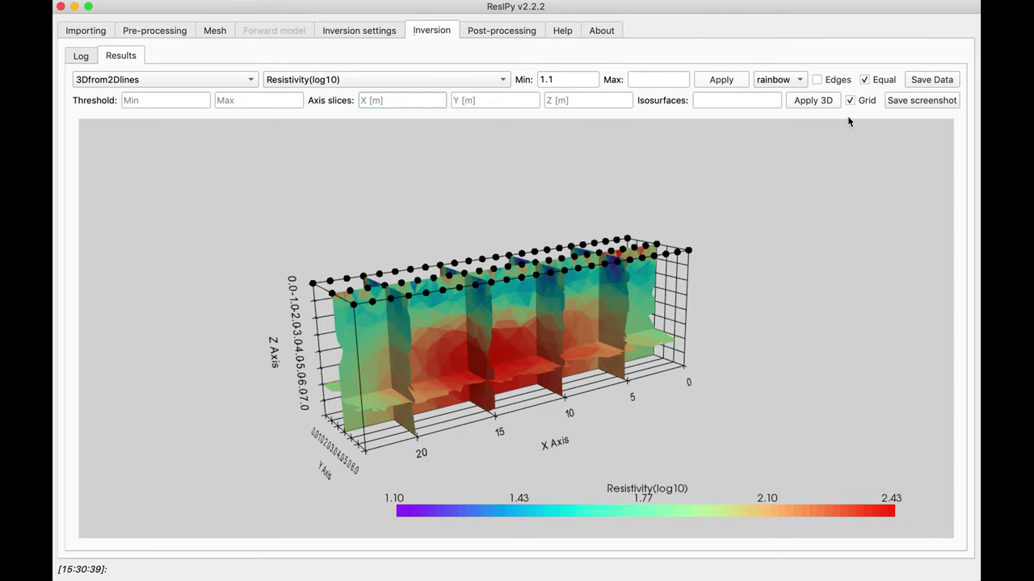
pyautogui.click(827, 102)
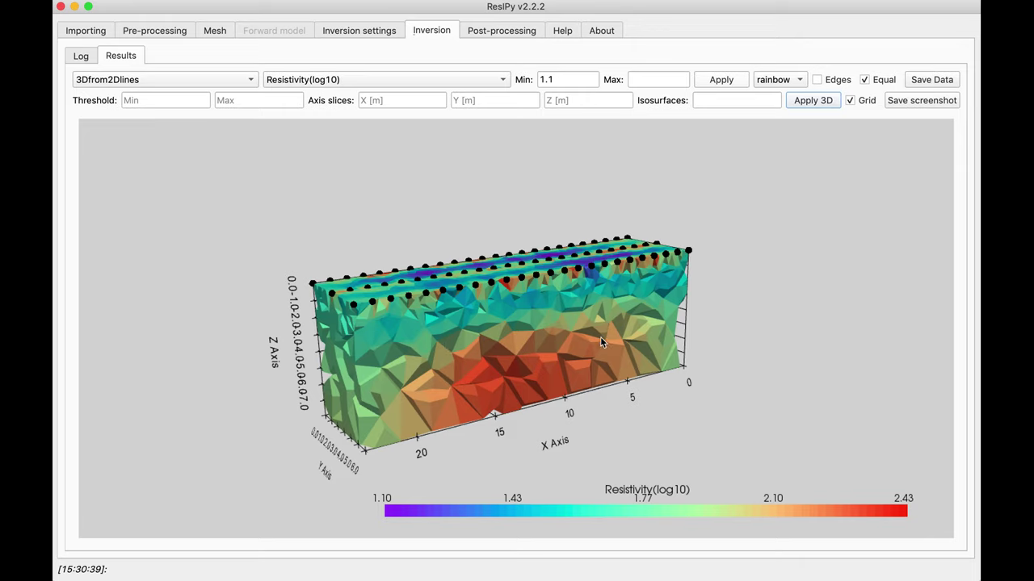
# Threshold the model to cells above a minimum of 2.1 and view it from above.
pyautogui.click(146, 101)
pyautogui.write('2.1')
pyautogui.click(805, 106)
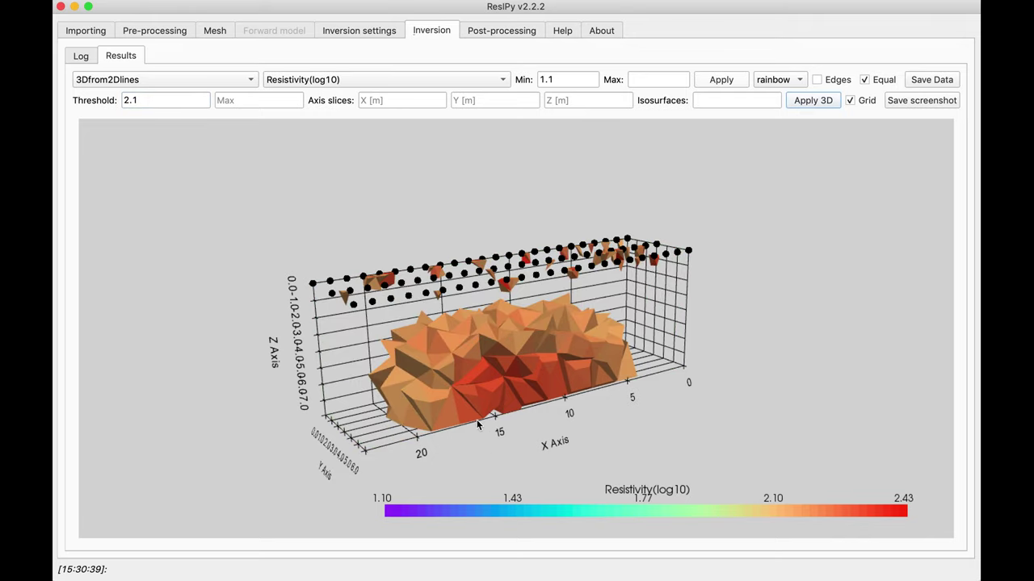
pyautogui.moveTo(443, 418); pyautogui.dragTo(410, 411)
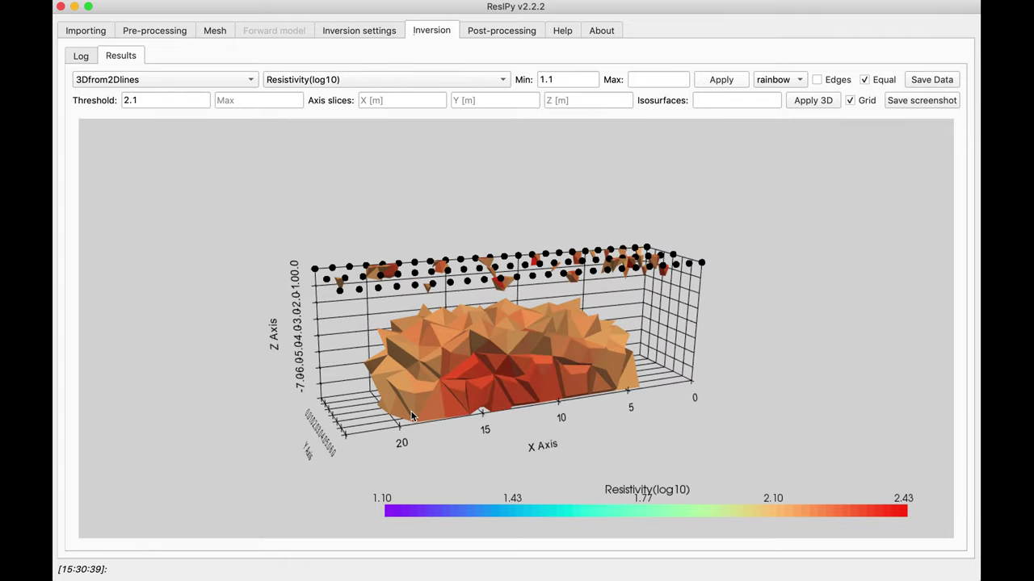
# Swap the minimum for a 1.7 maximum threshold, then view the normalised inversion error plot.
pyautogui.doubleClick(146, 101)
pyautogui.press('BackSpace')
pyautogui.click(231, 99)
pyautogui.write('1.7')
pyautogui.click(808, 102)
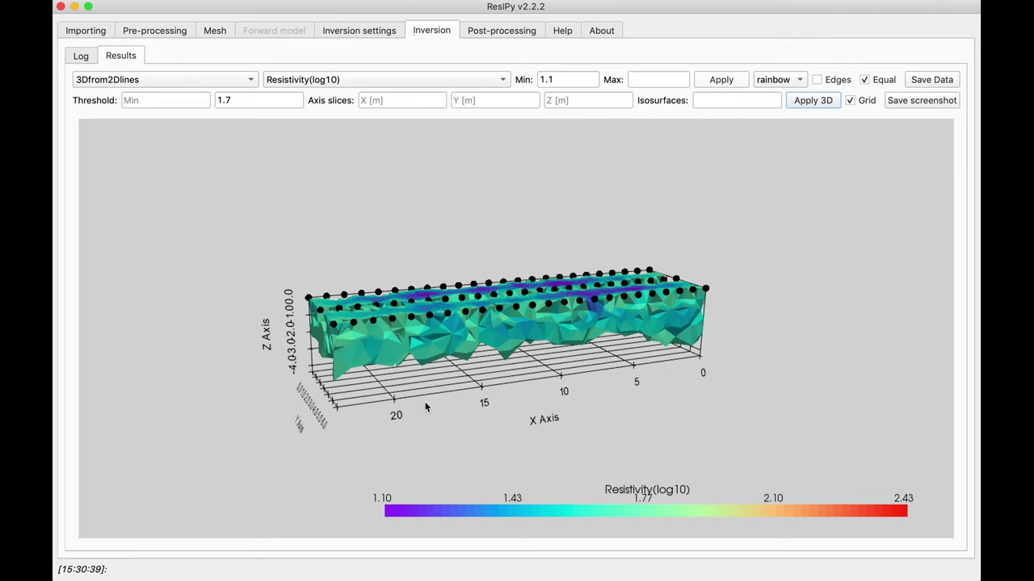
pyautogui.moveTo(420, 381); pyautogui.dragTo(474, 367)
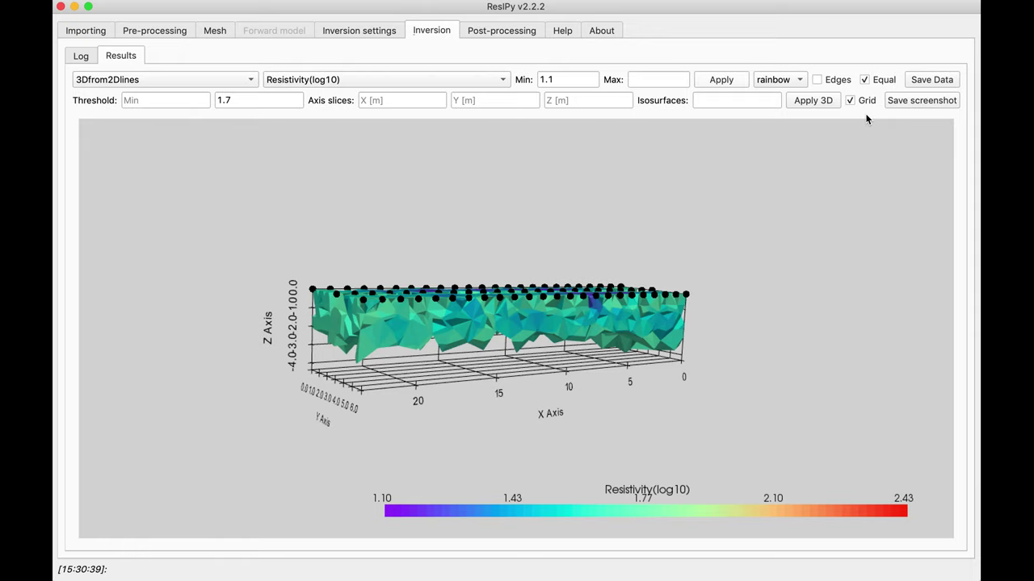
pyautogui.click(489, 32)
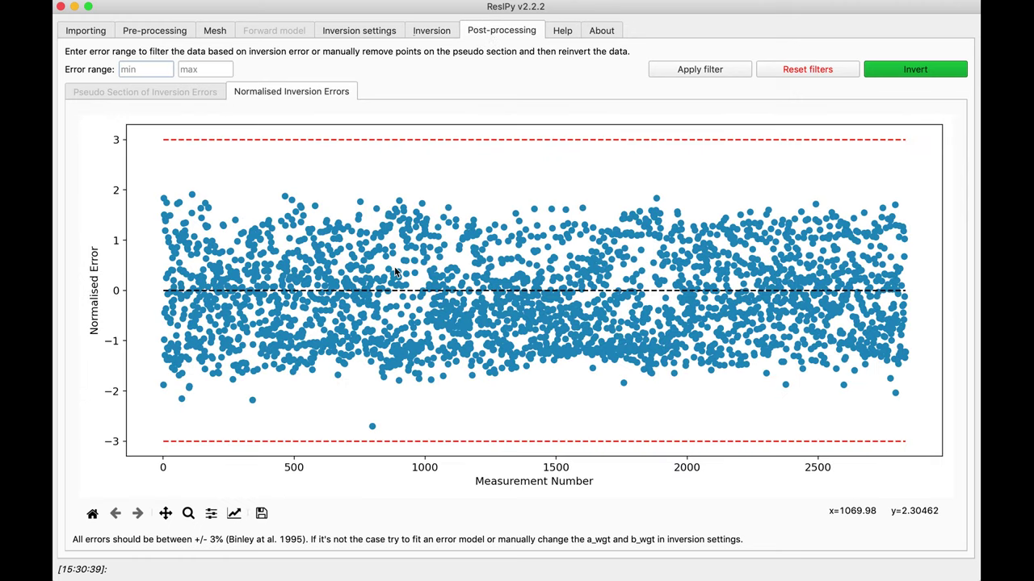